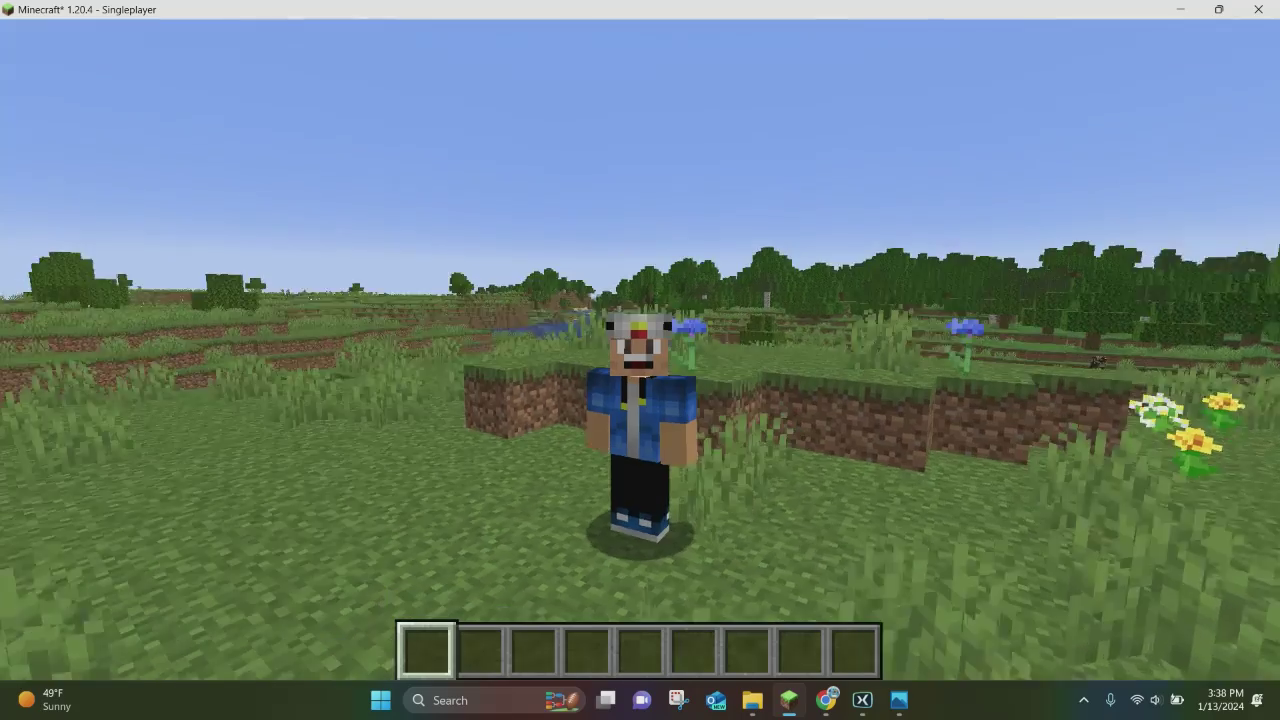
key(w)
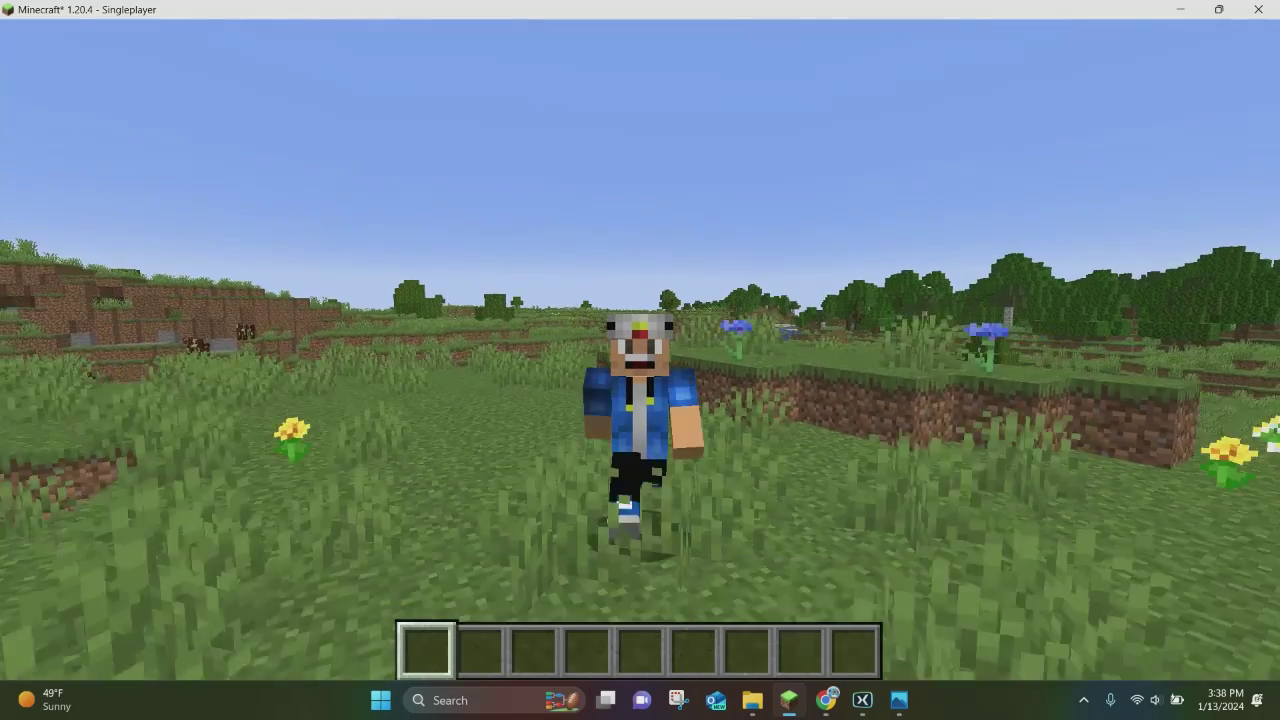
key(s)
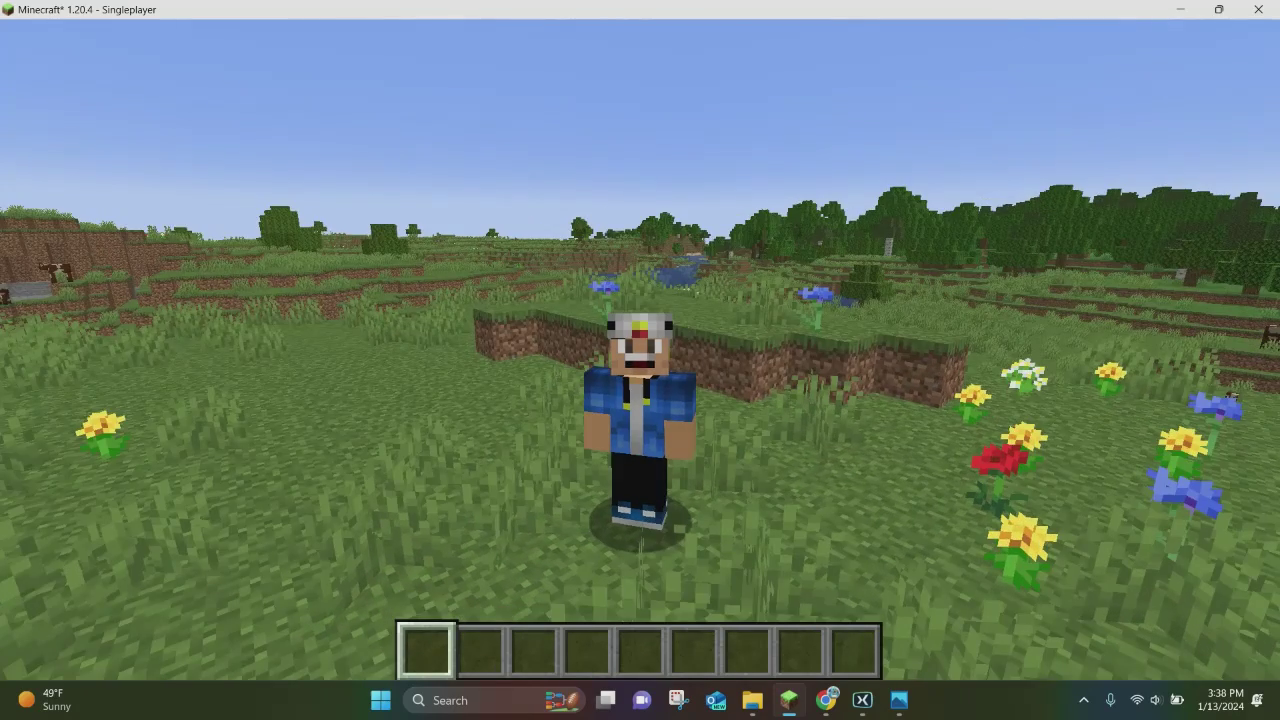
- Leave the running Minecraft singleplayer world
key(Escape)
click(640, 489)
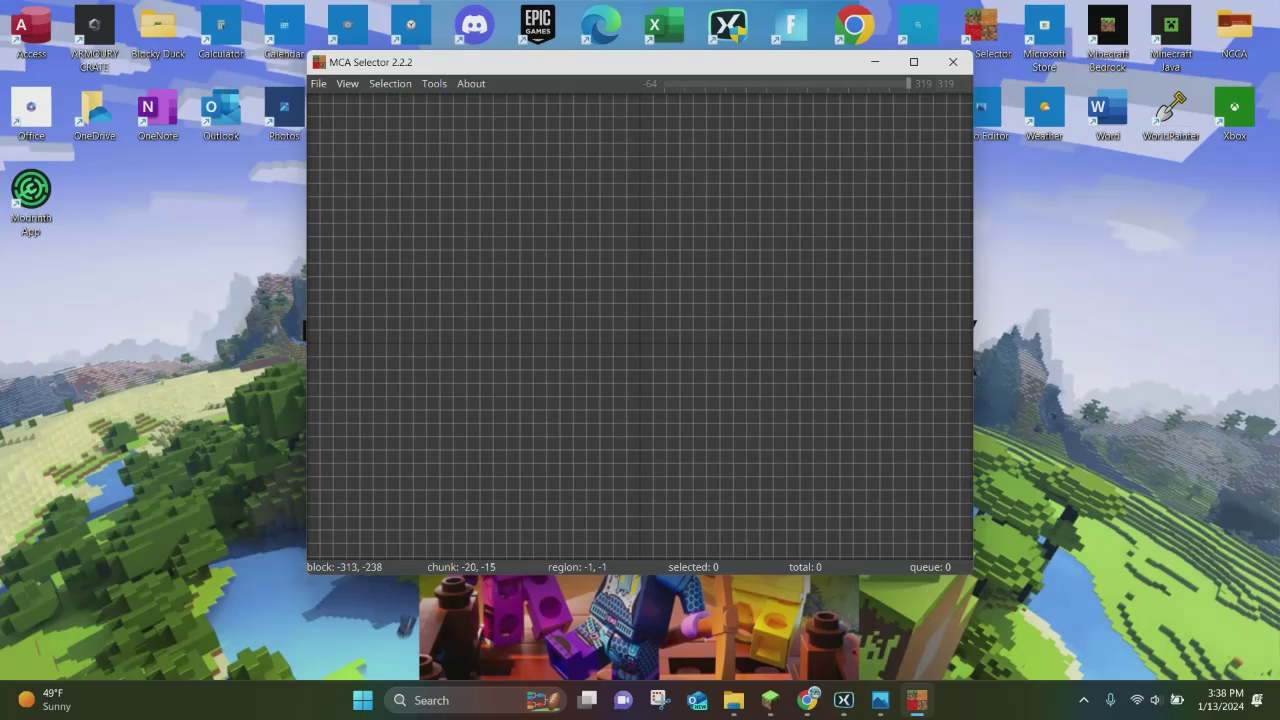
- Open the New World (2) save folder in MCA Selector, then minimize that window
click(318, 83)
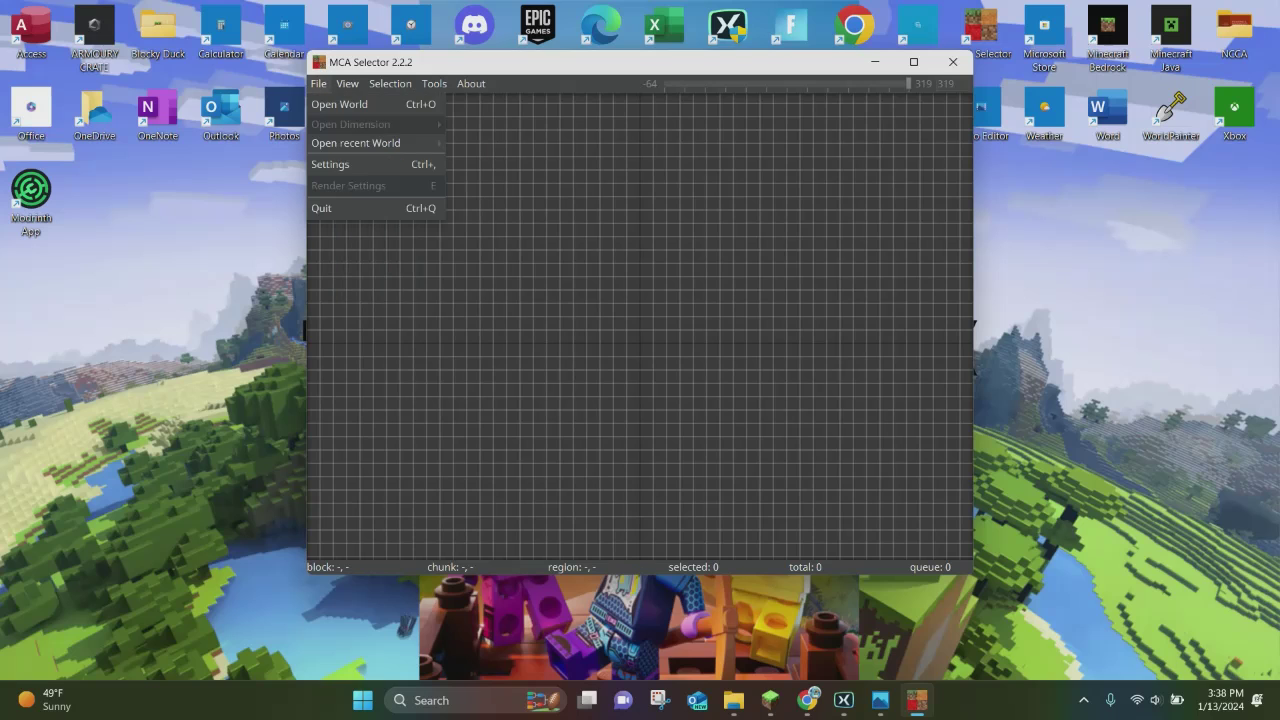
click(340, 104)
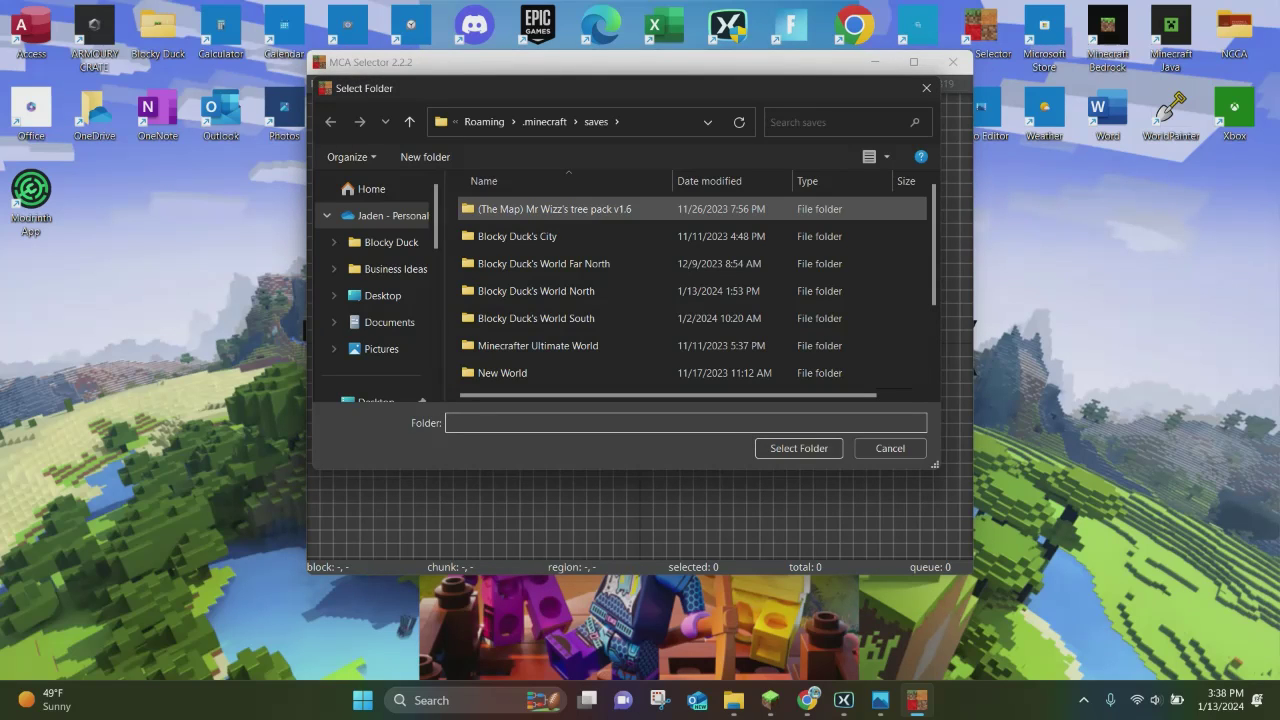
scroll(640, 212, down, 2)
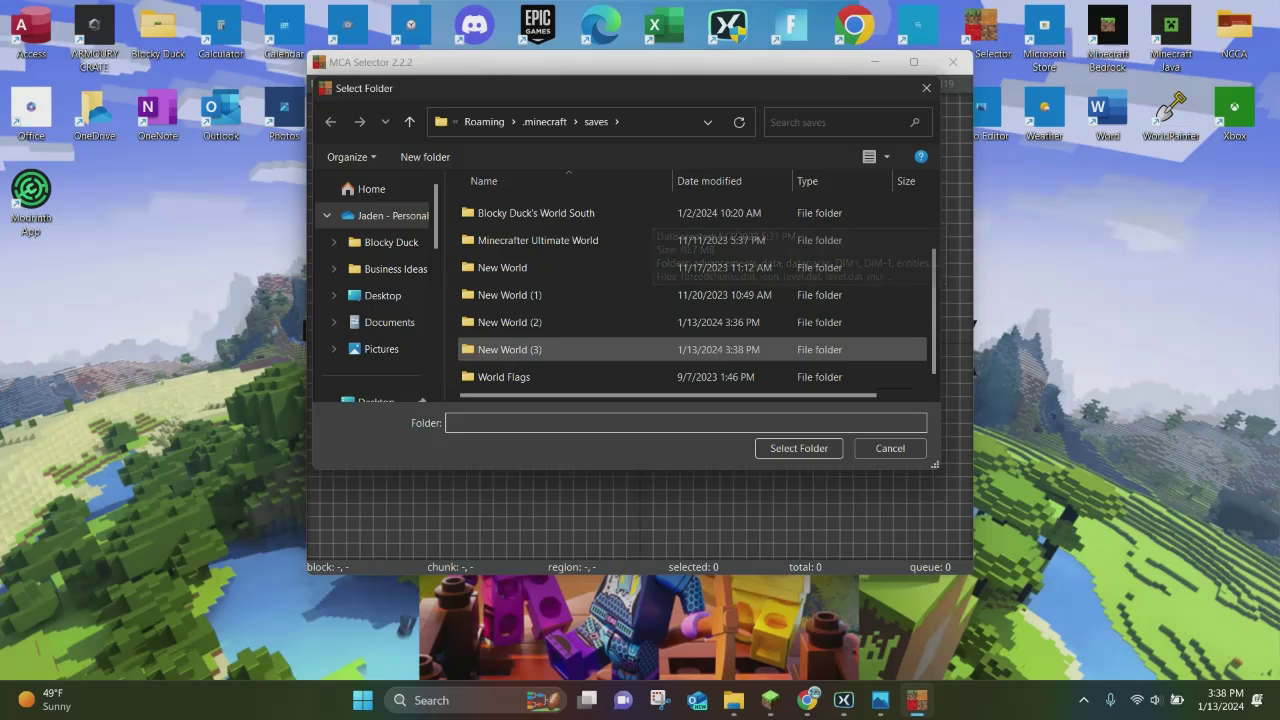
click(510, 322)
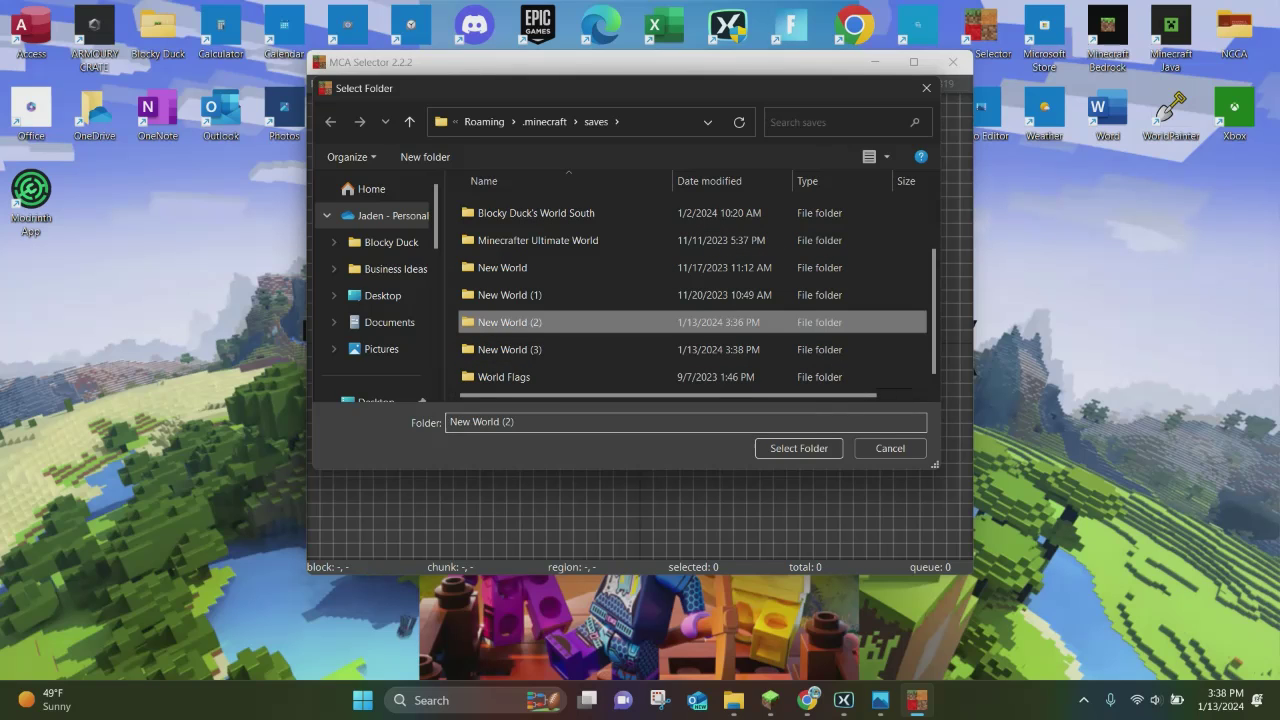
click(798, 448)
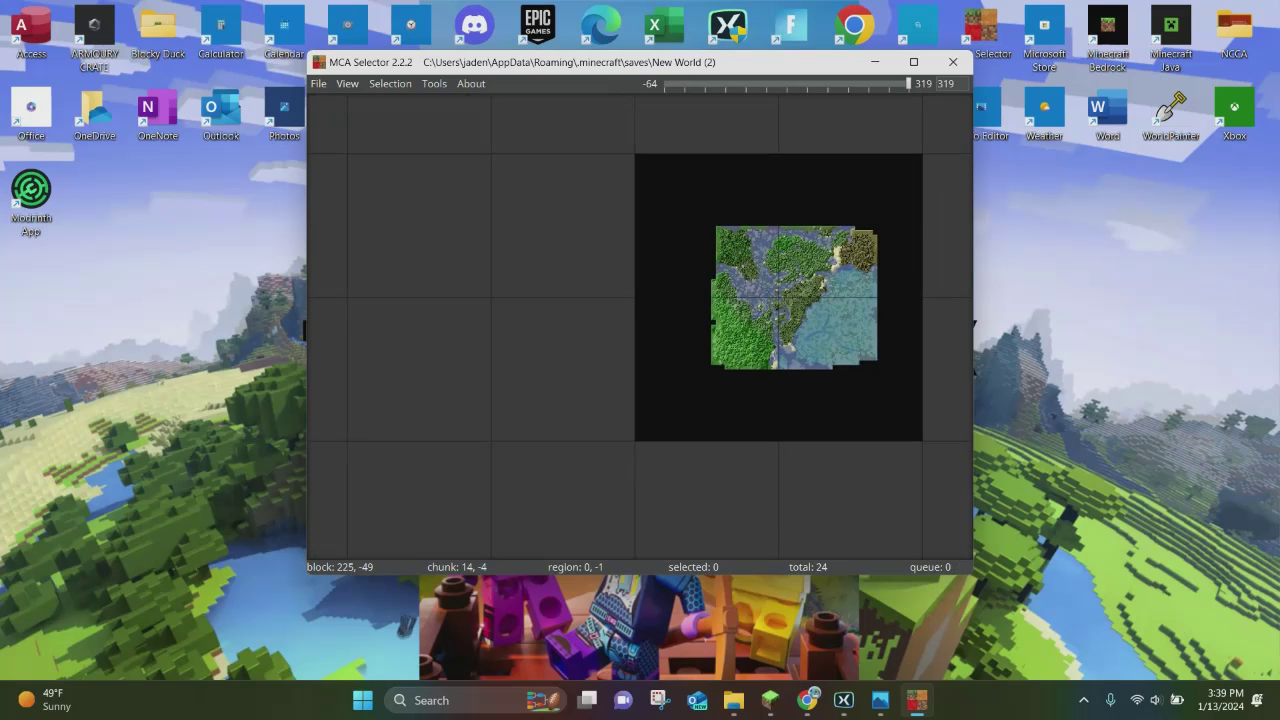
scroll(845, 271, down, 1)
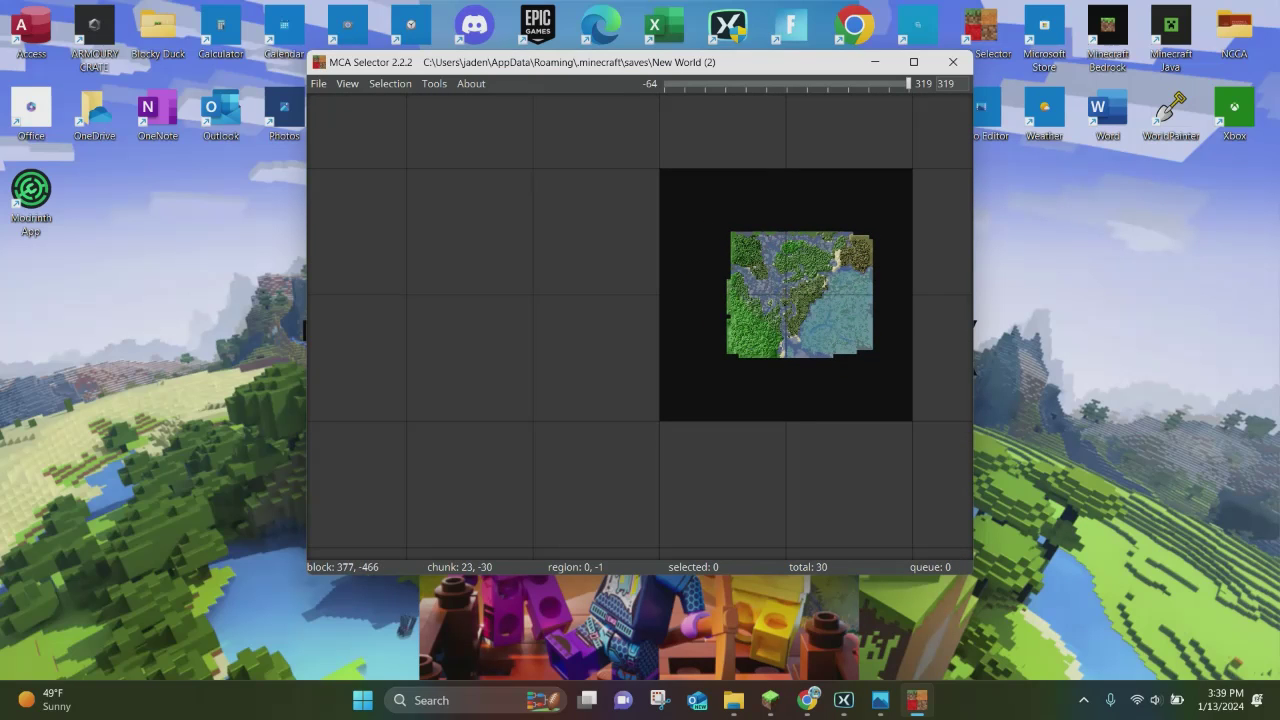
drag(874, 179, 766, 238)
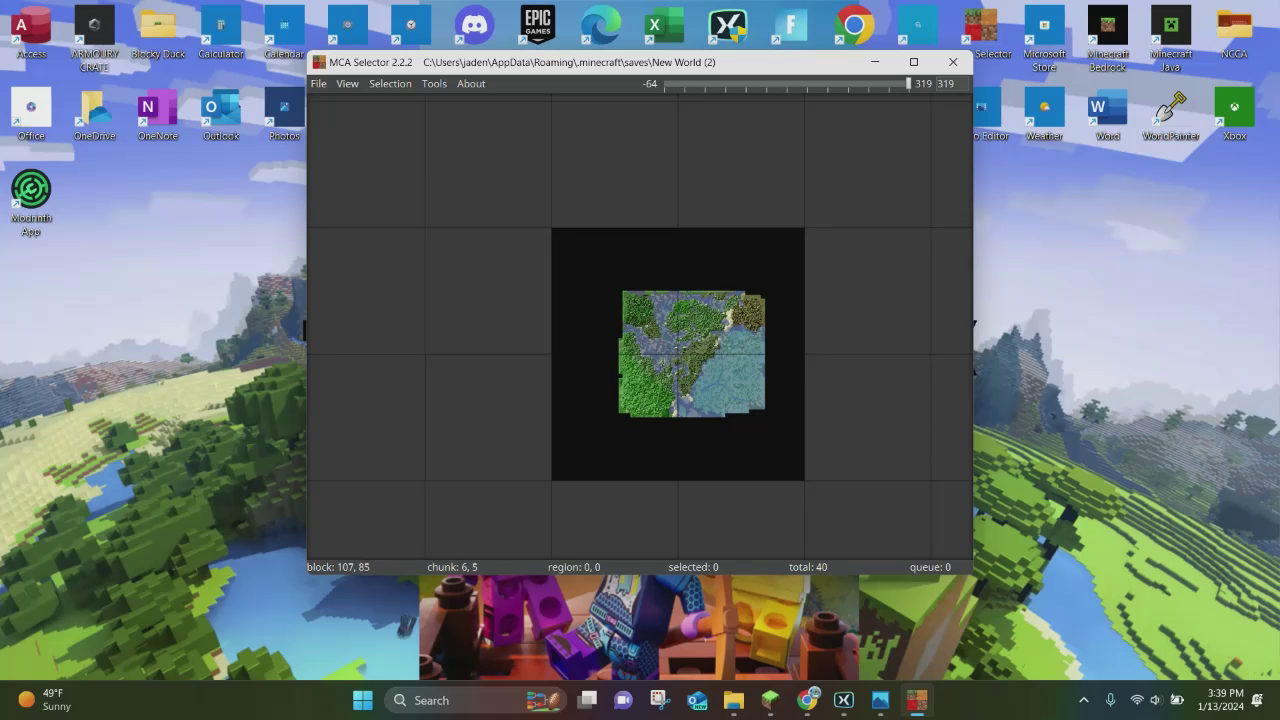
scroll(713, 403, up, 2)
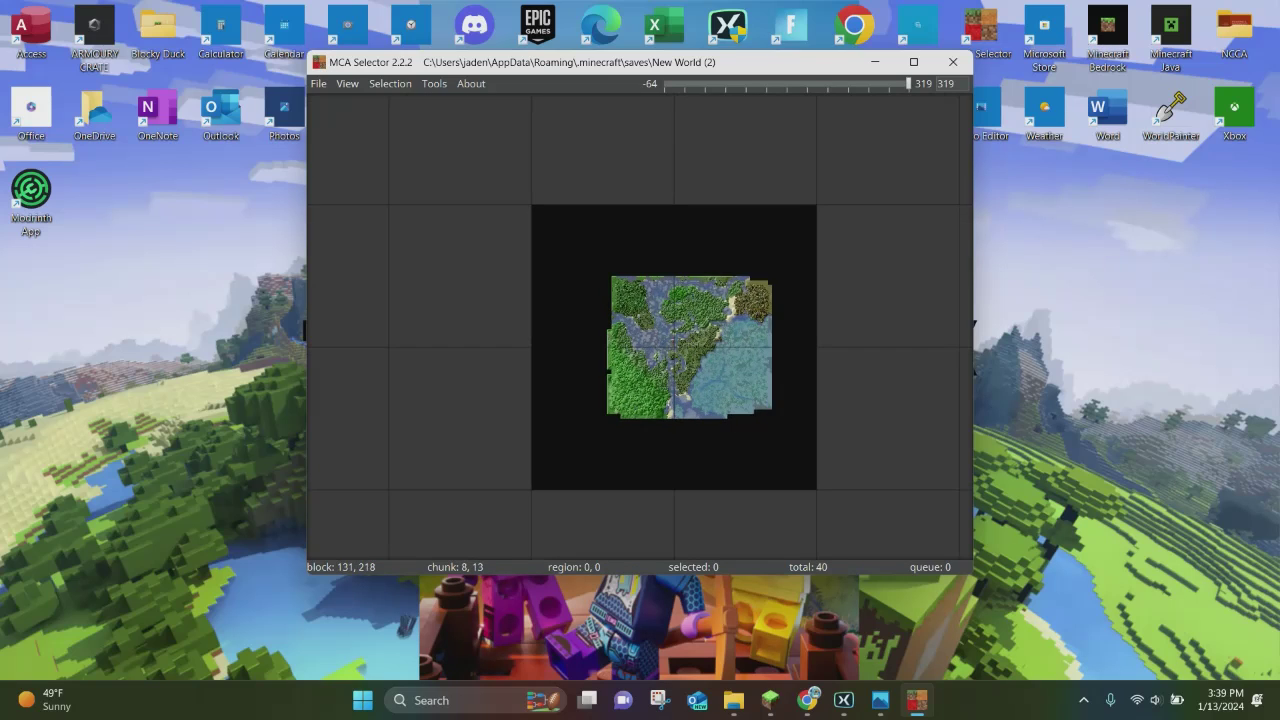
scroll(710, 395, up, 1)
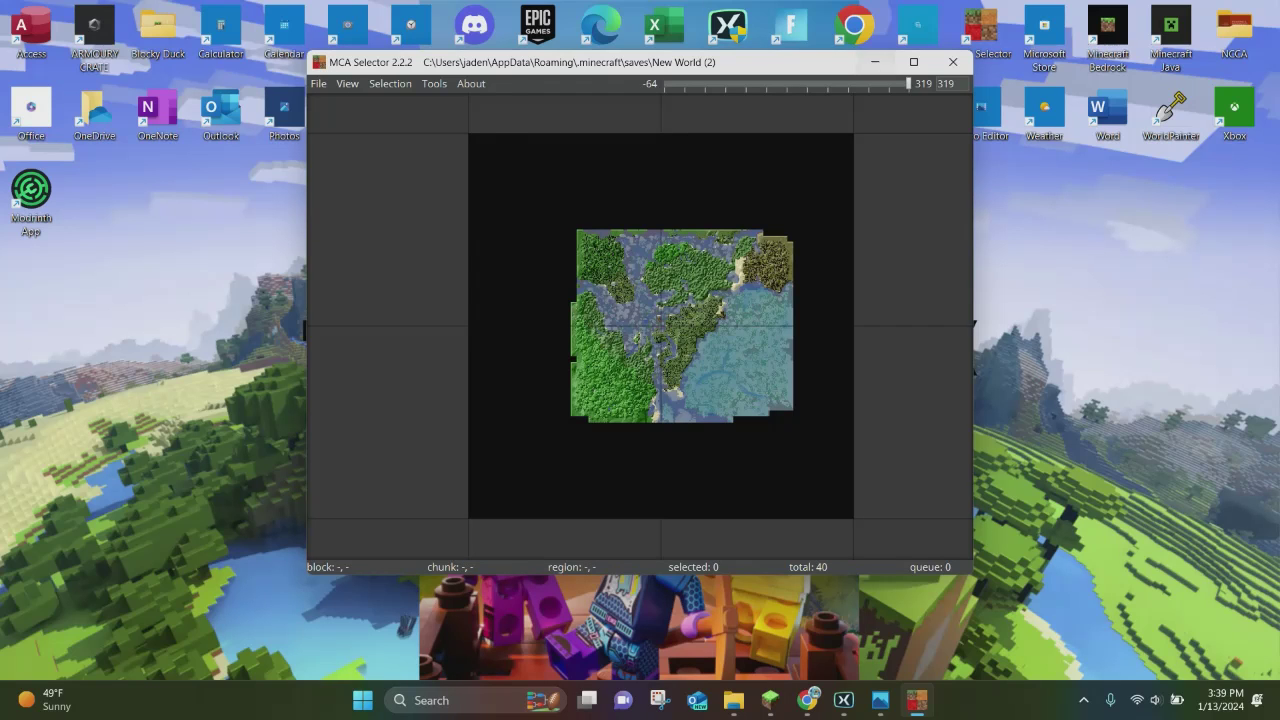
click(875, 62)
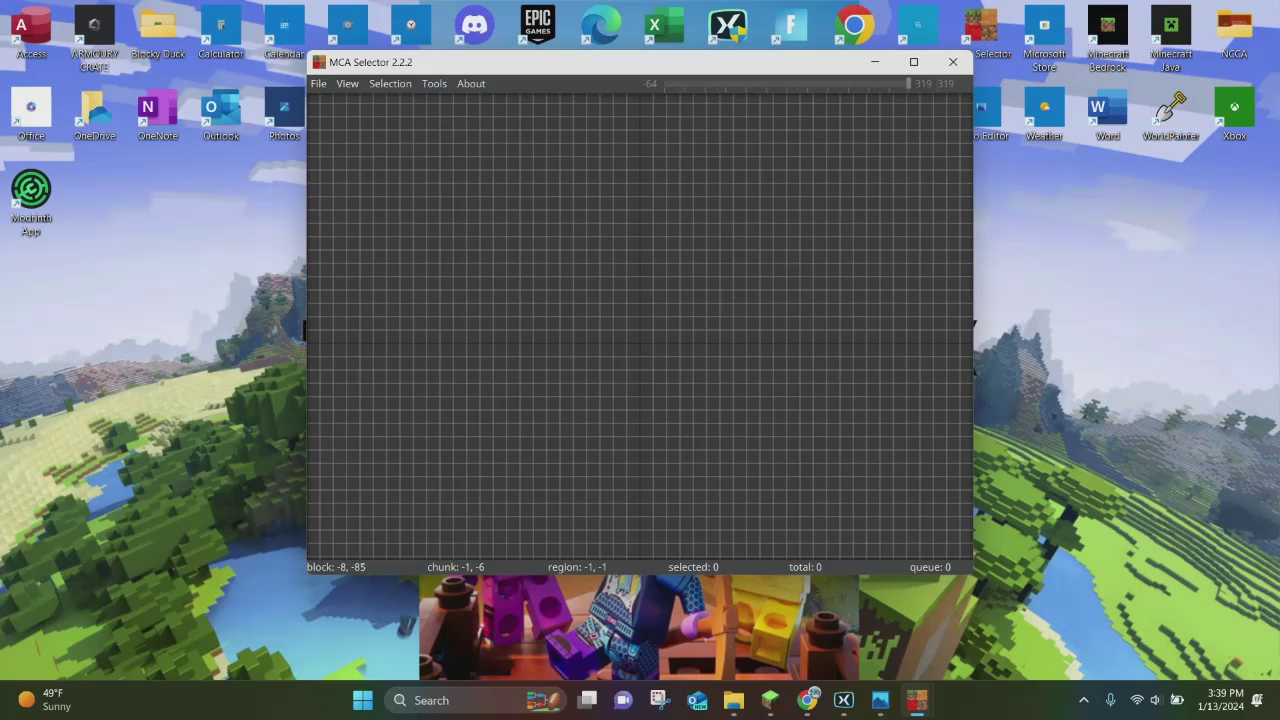
- Open the New World (3) save folder in the second MCA Selector window
click(318, 84)
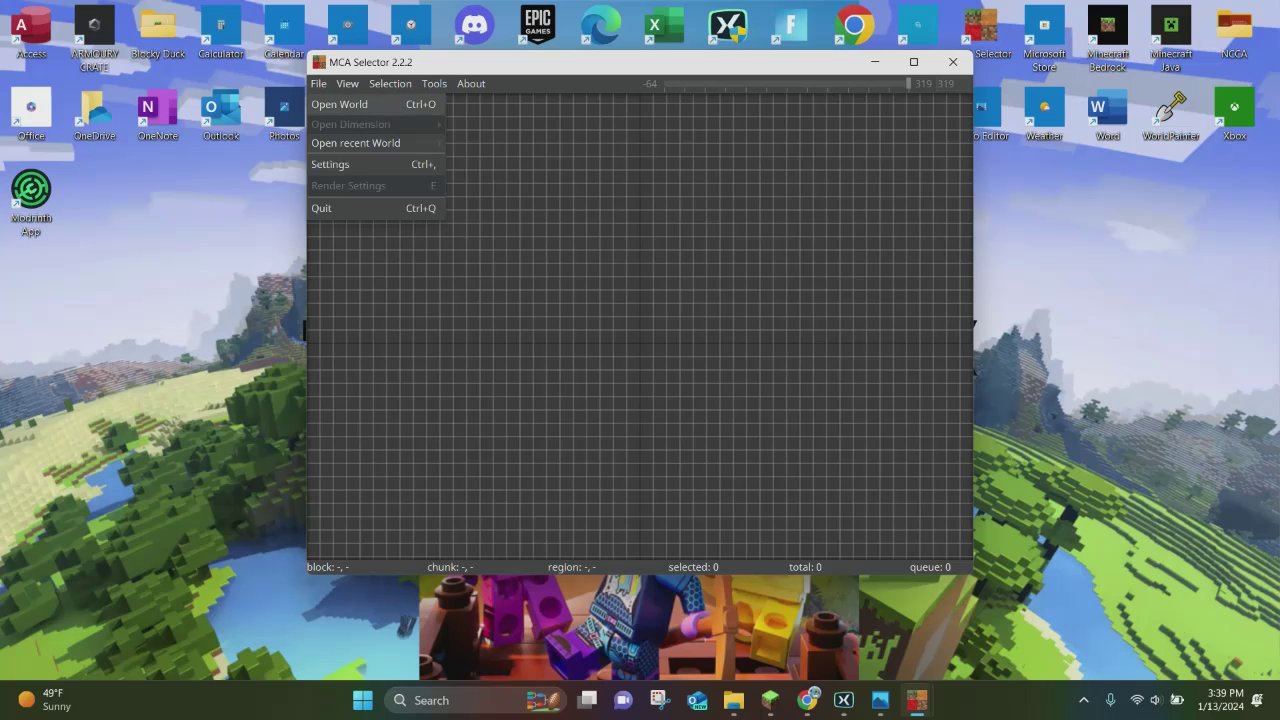
click(340, 105)
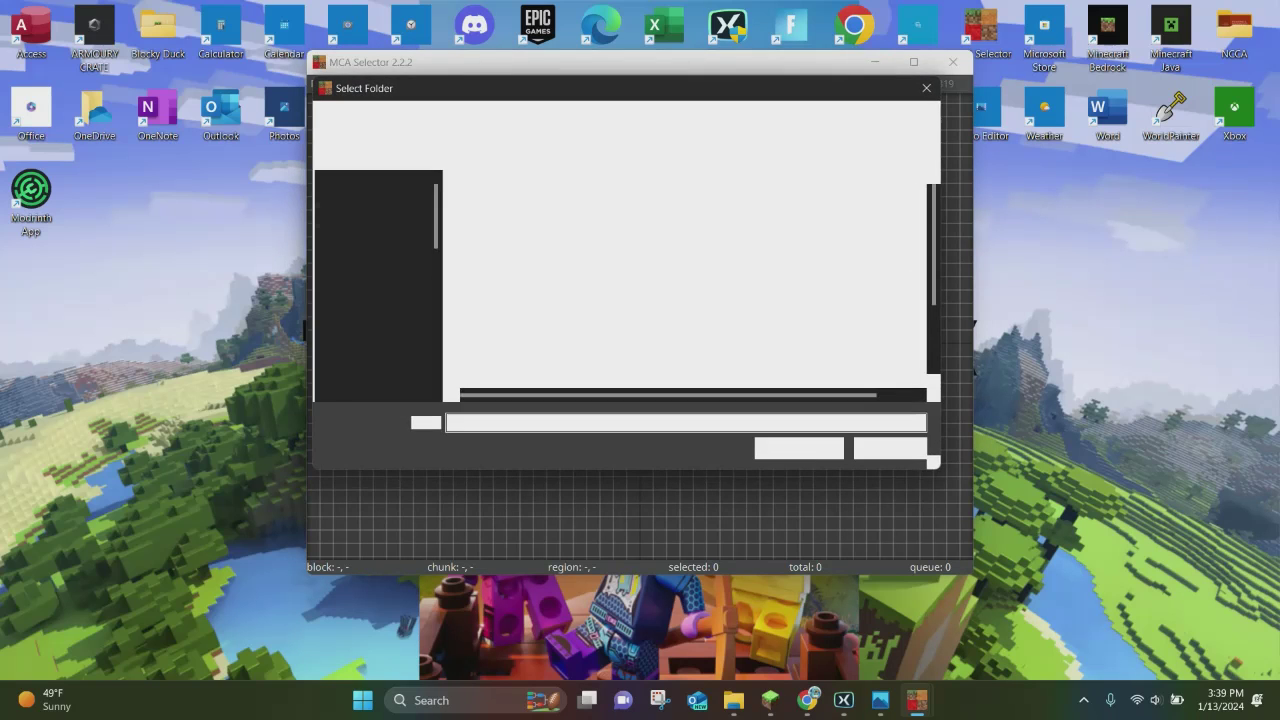
scroll(560, 318, down, 2)
click(540, 349)
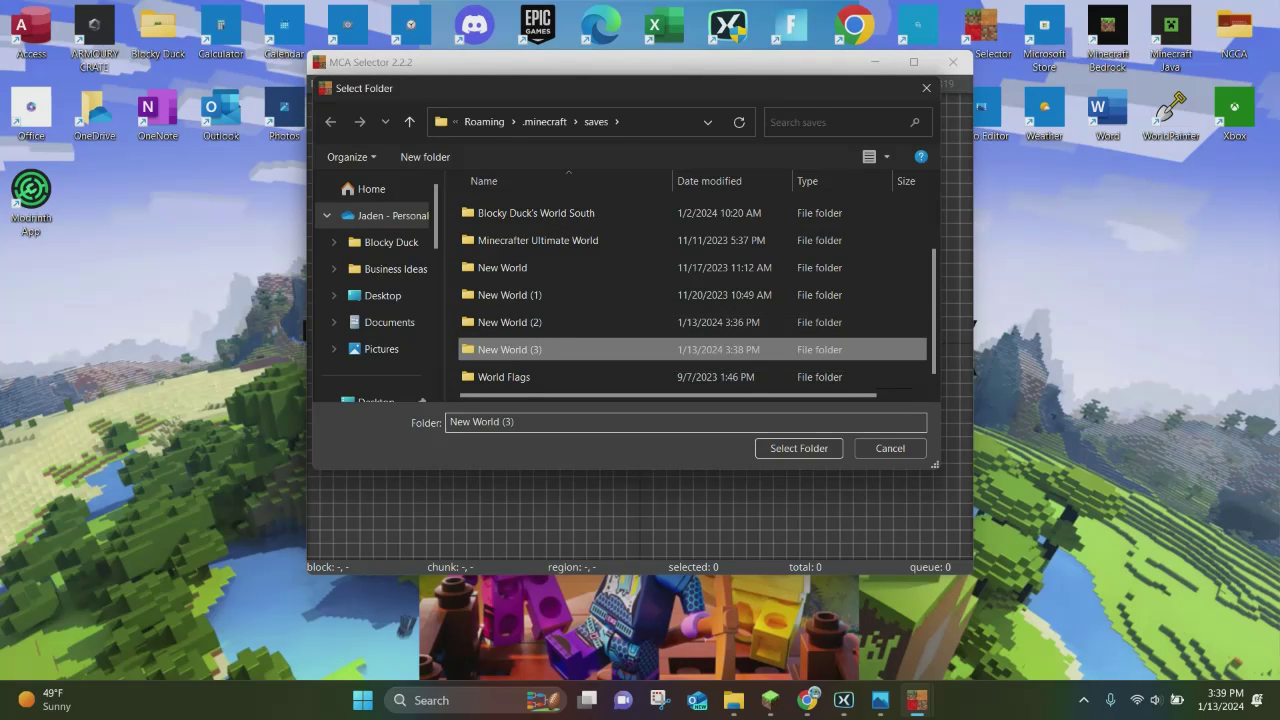
click(799, 448)
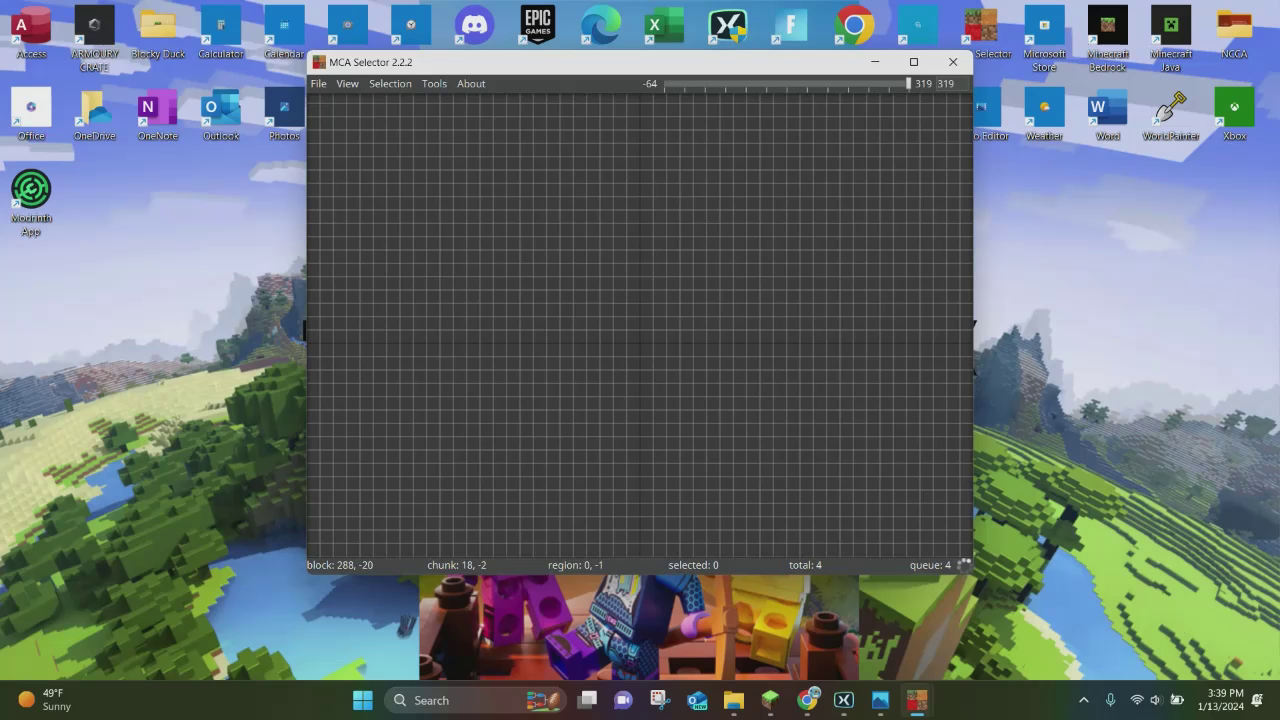
scroll(803, 271, down, 9)
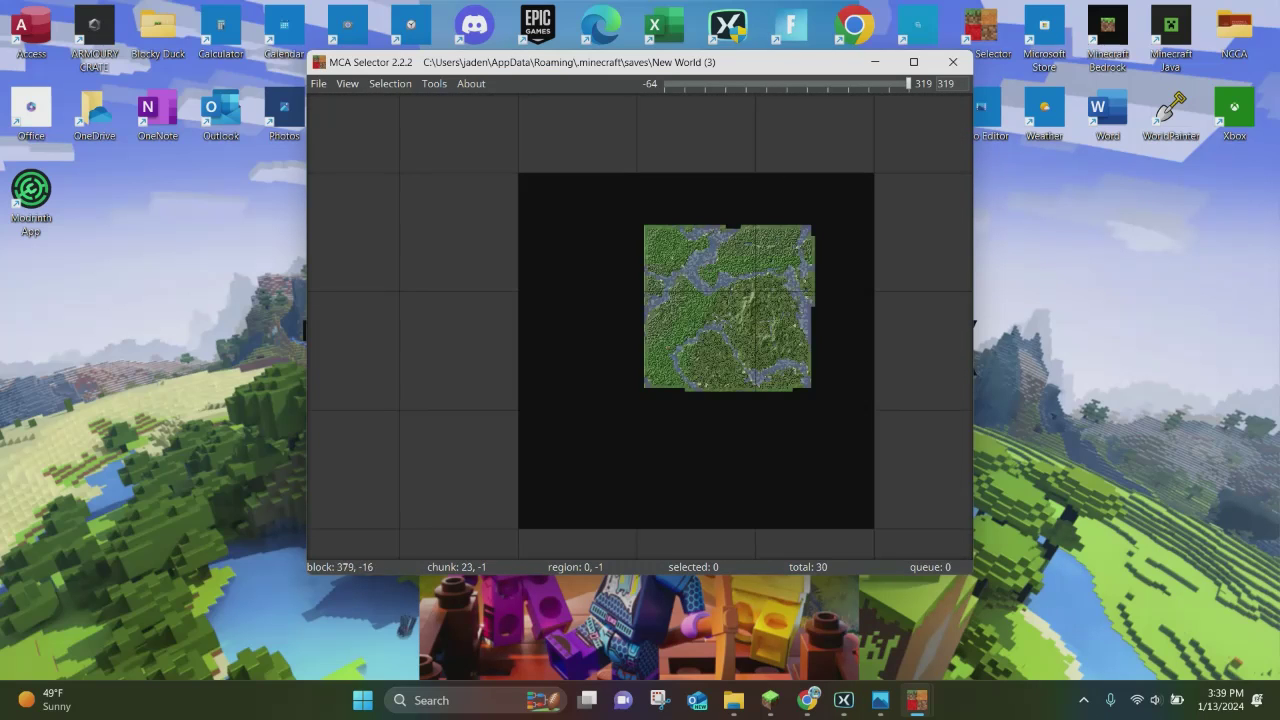
scroll(855, 296, down, 2)
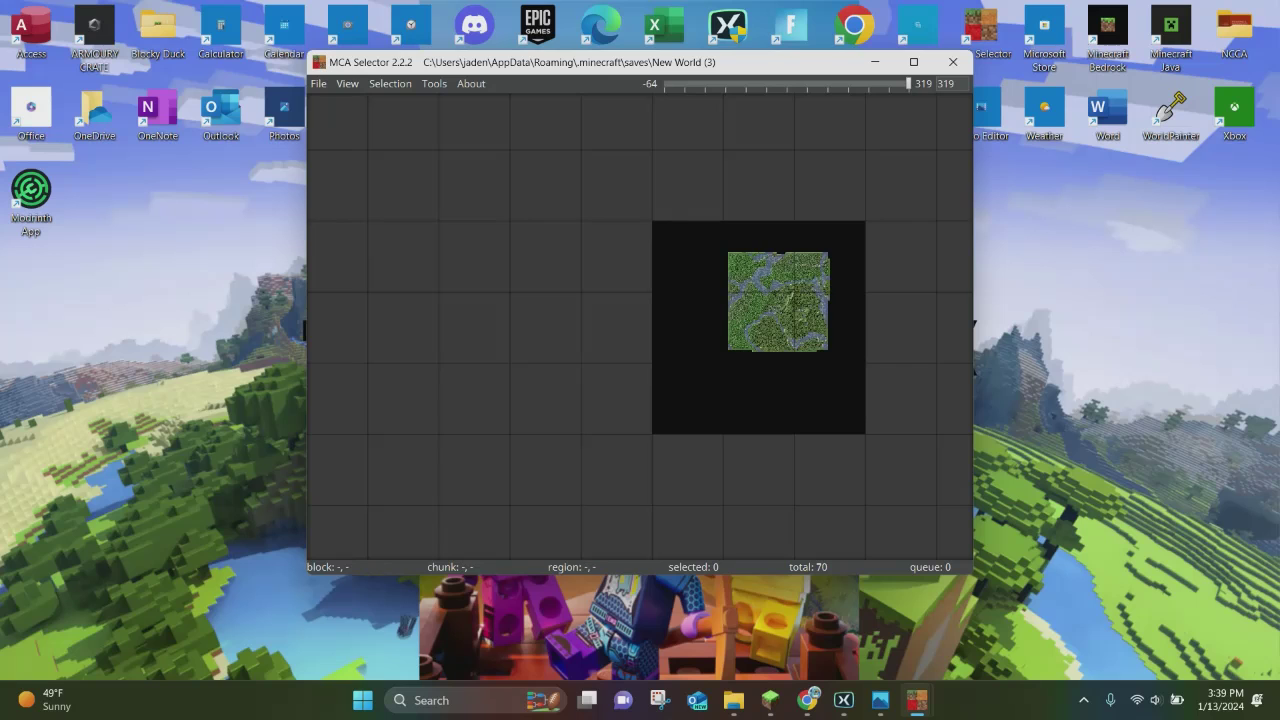
- Restore the New World (2) window and arrange it side by side with the New World (3) window
mouse_move(917, 700)
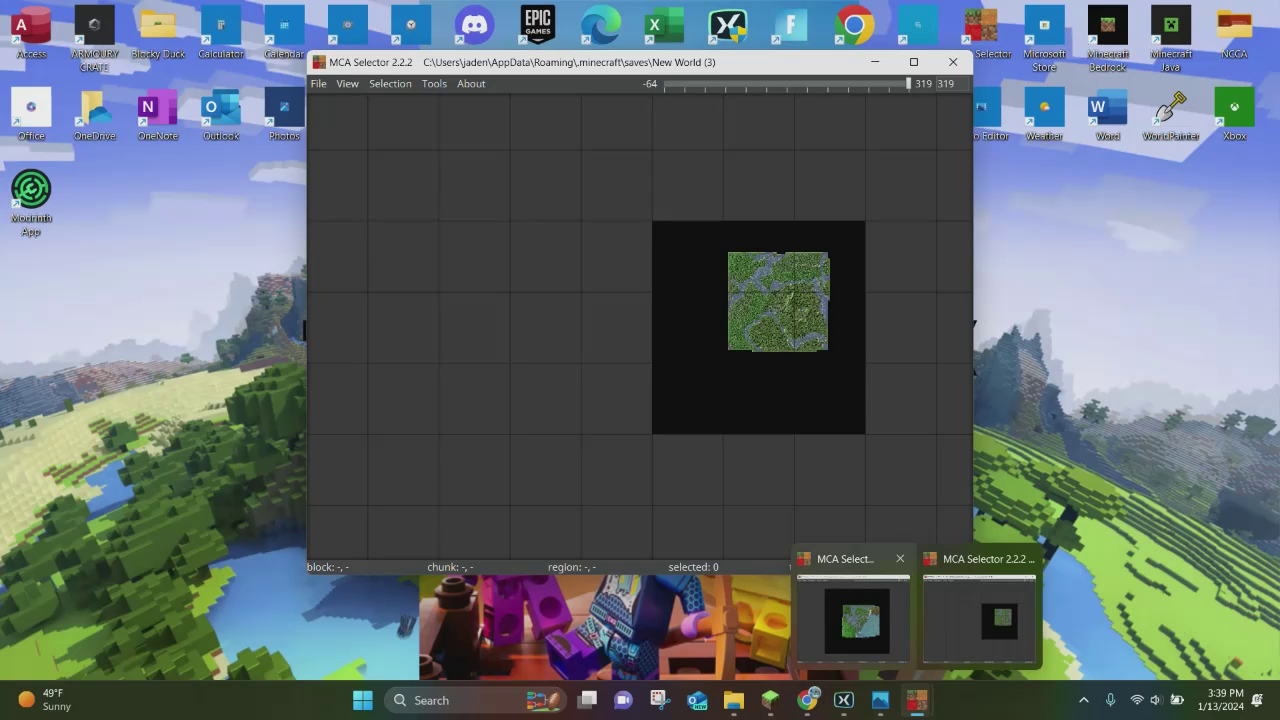
click(854, 614)
drag(786, 65, 498, 80)
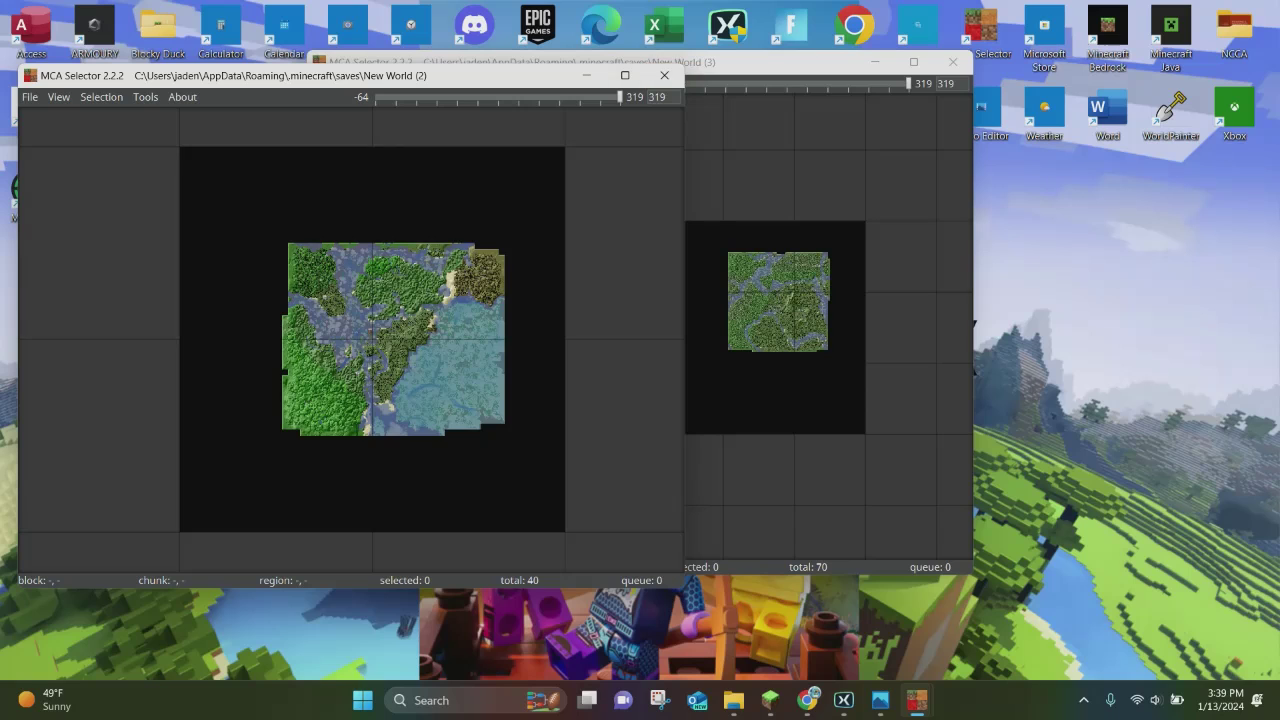
drag(763, 68, 1028, 87)
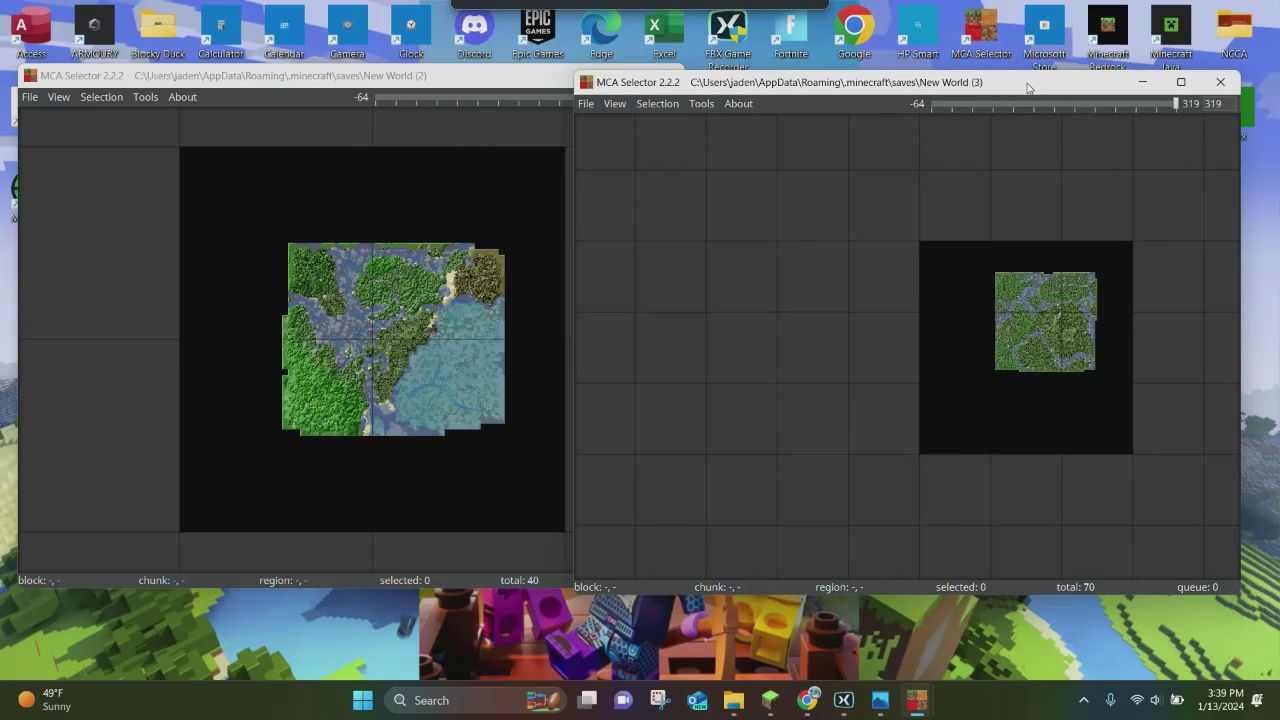
- Select all four regions containing the generated terrain in New World (2) and copy their chunks
click(470, 76)
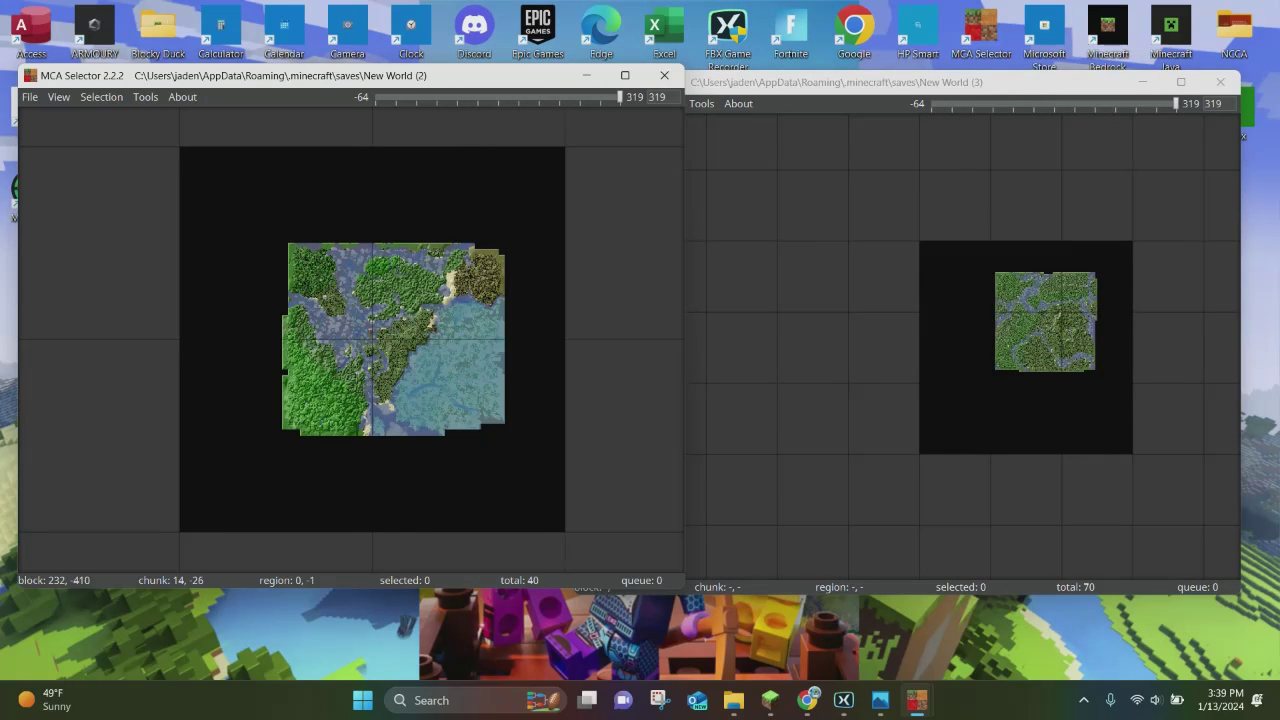
scroll(429, 259, down, 5)
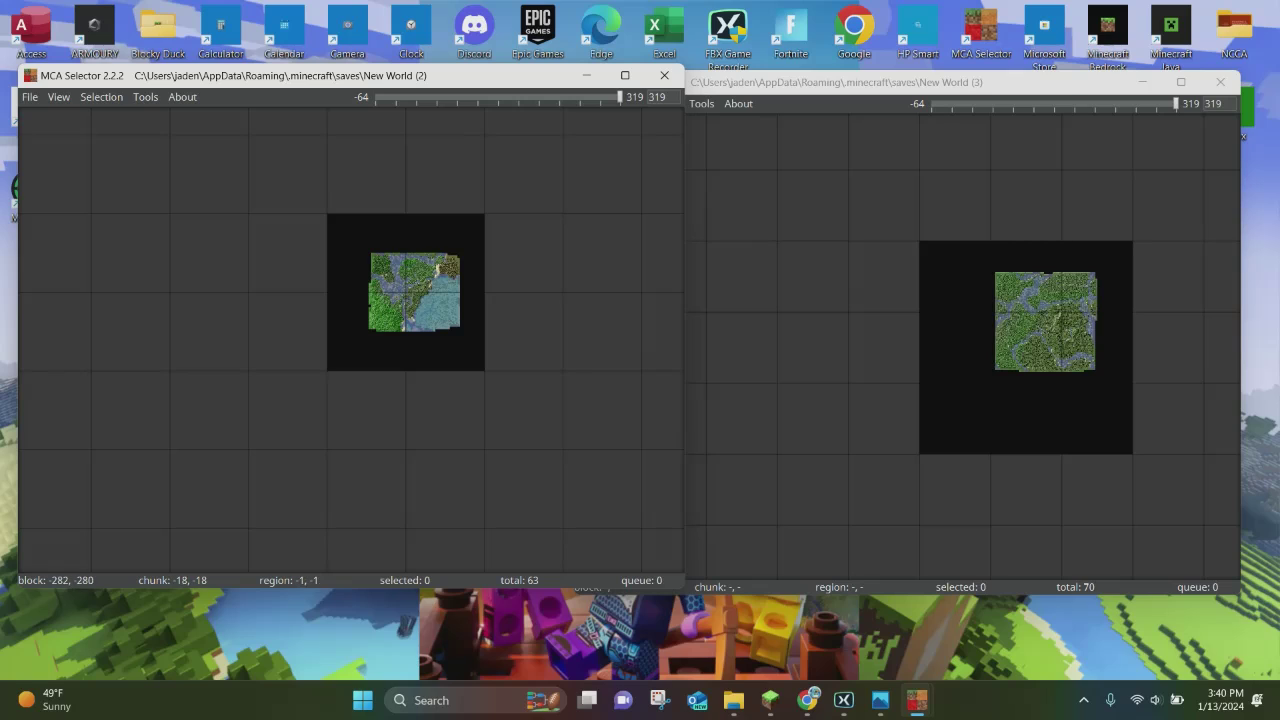
click(362, 249)
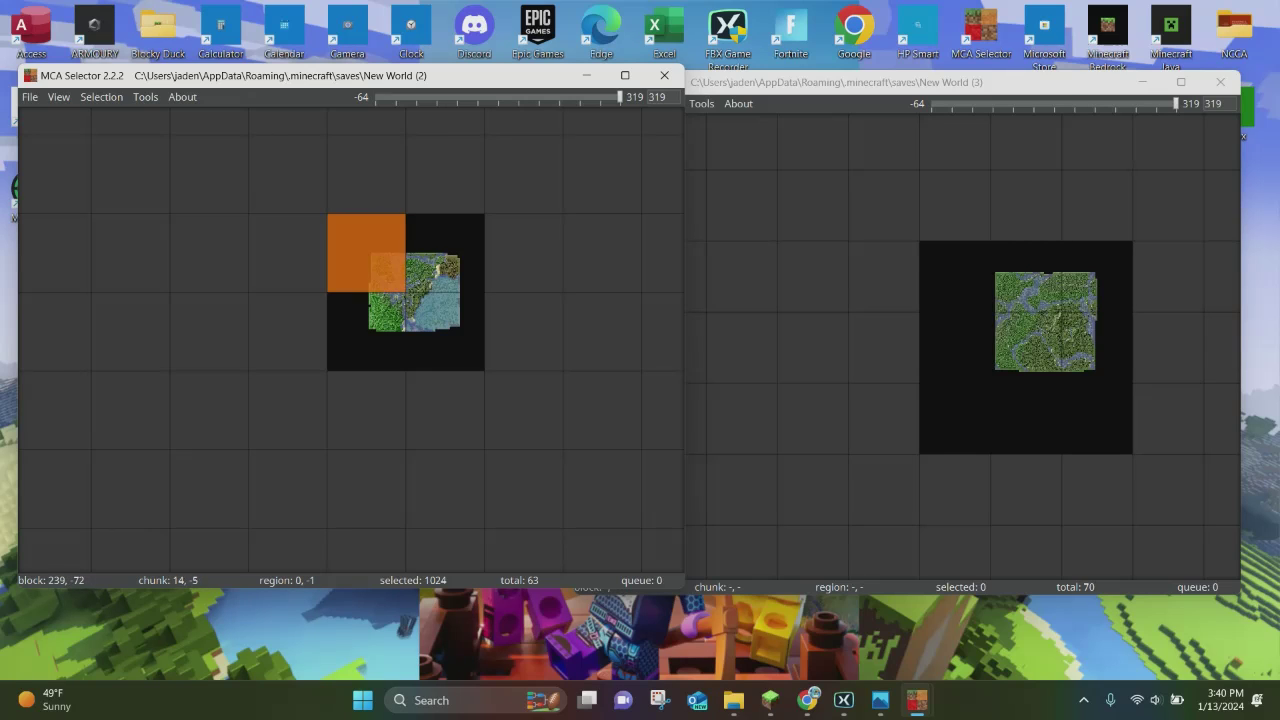
click(446, 327)
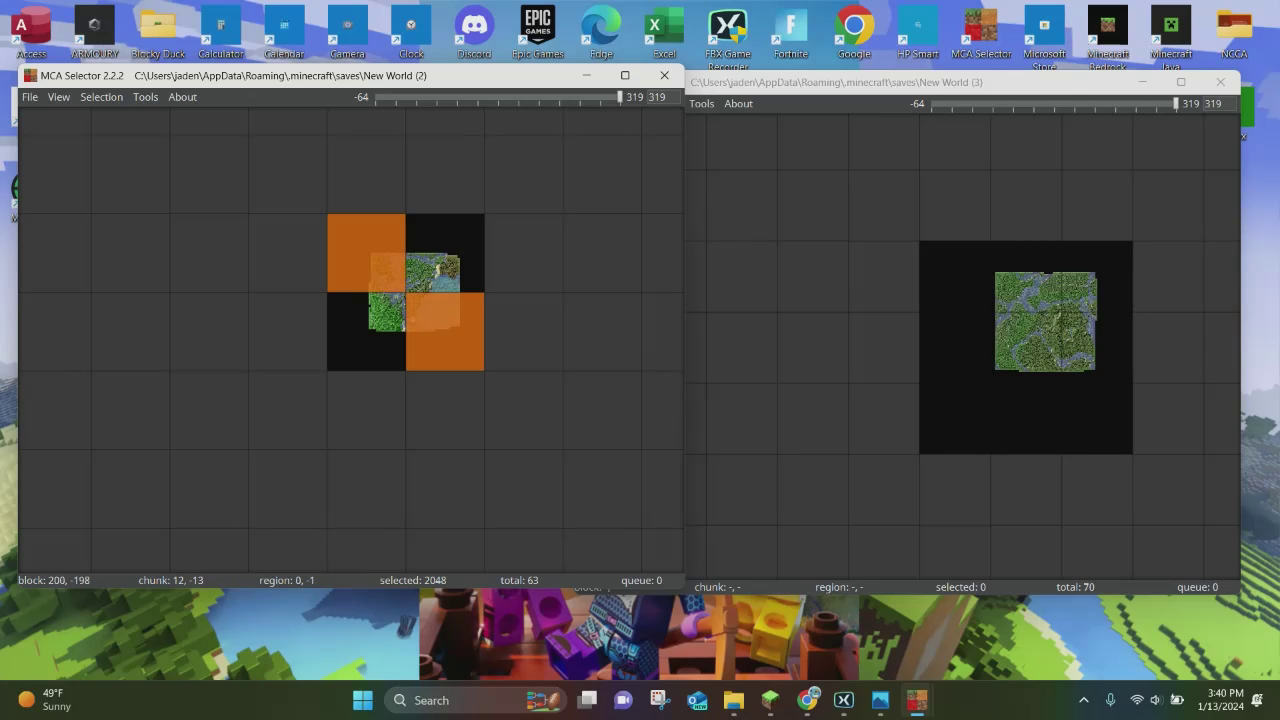
click(445, 253)
click(353, 299)
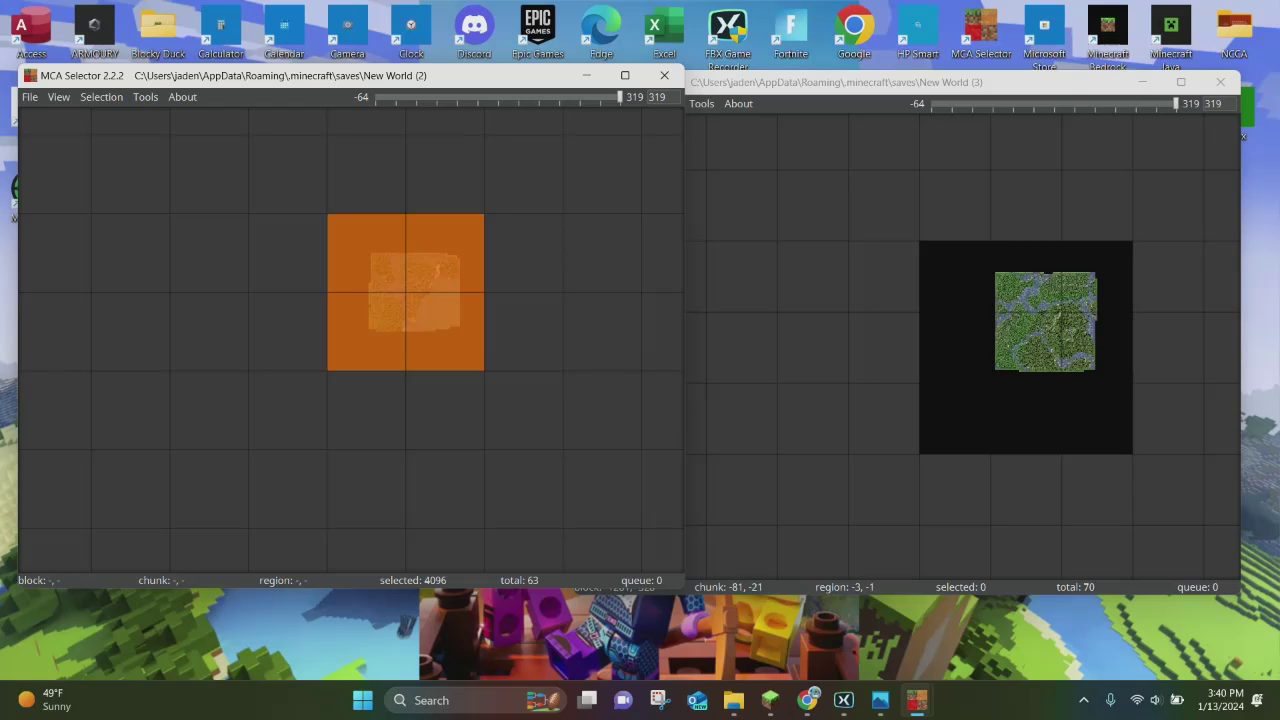
- Paste the copied chunks into New World (3) and position the preview directly west of the existing regions
click(892, 83)
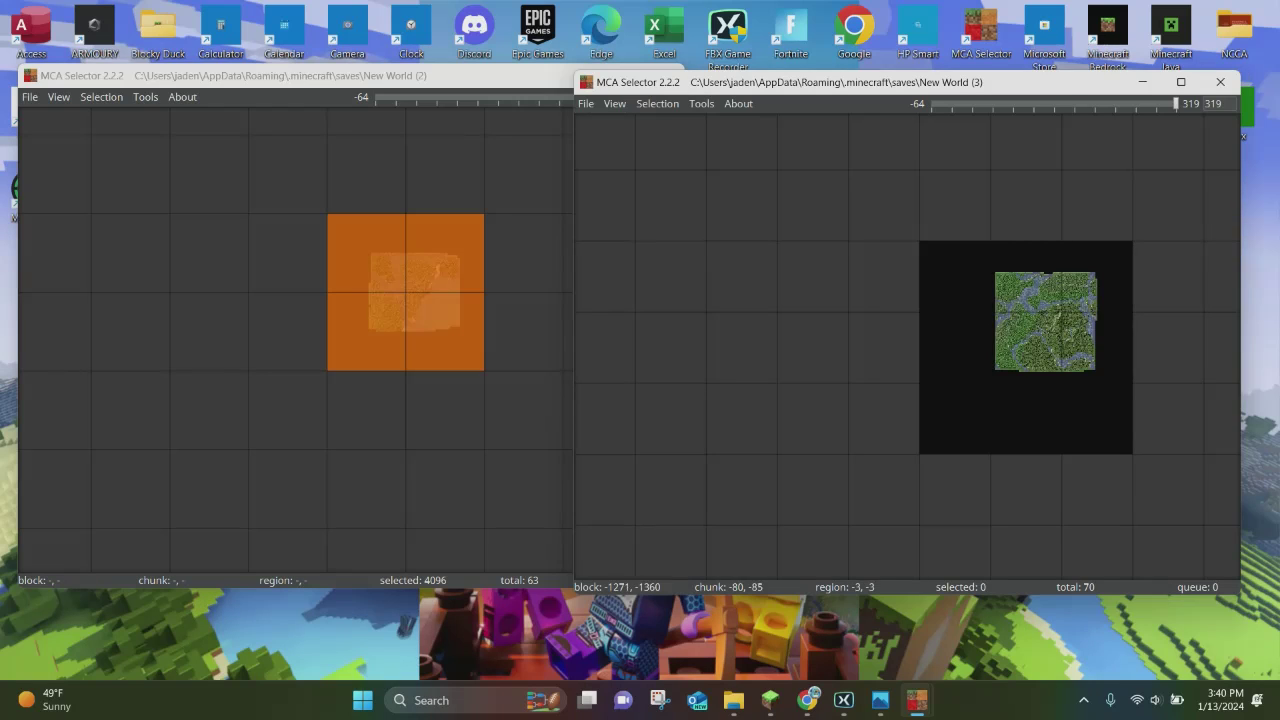
key(ctrl+v)
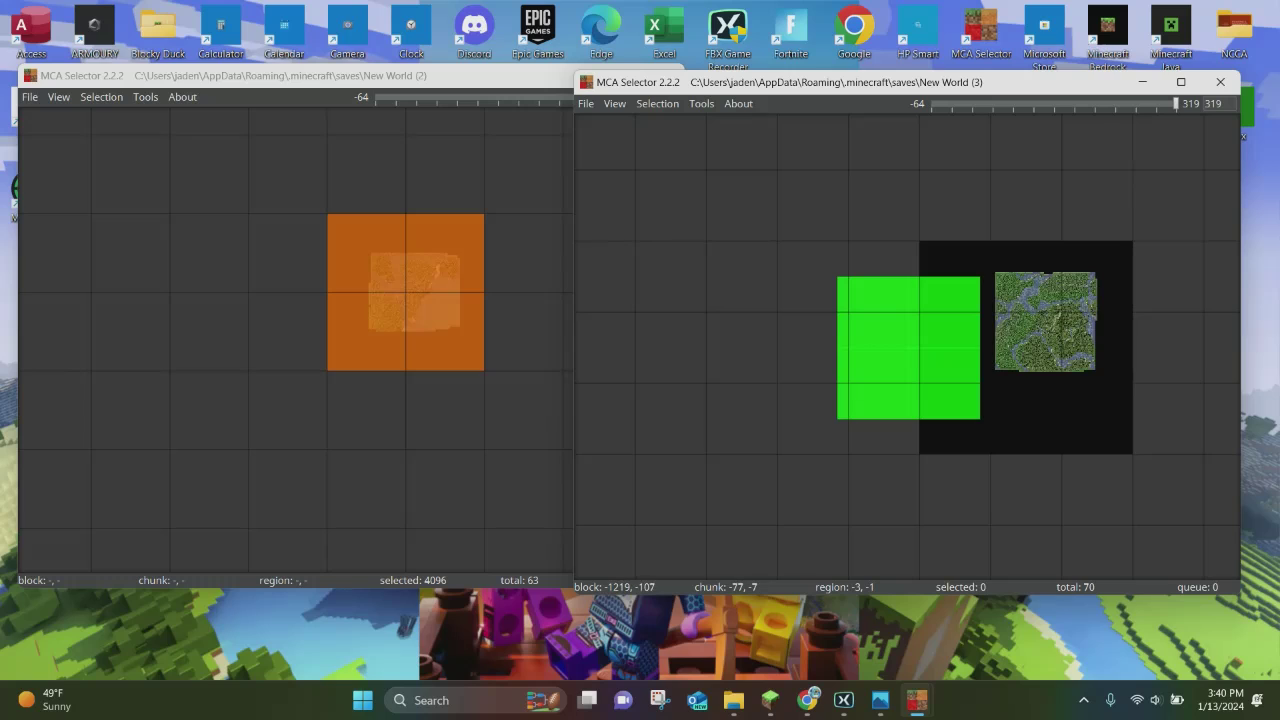
drag(902, 305, 838, 267)
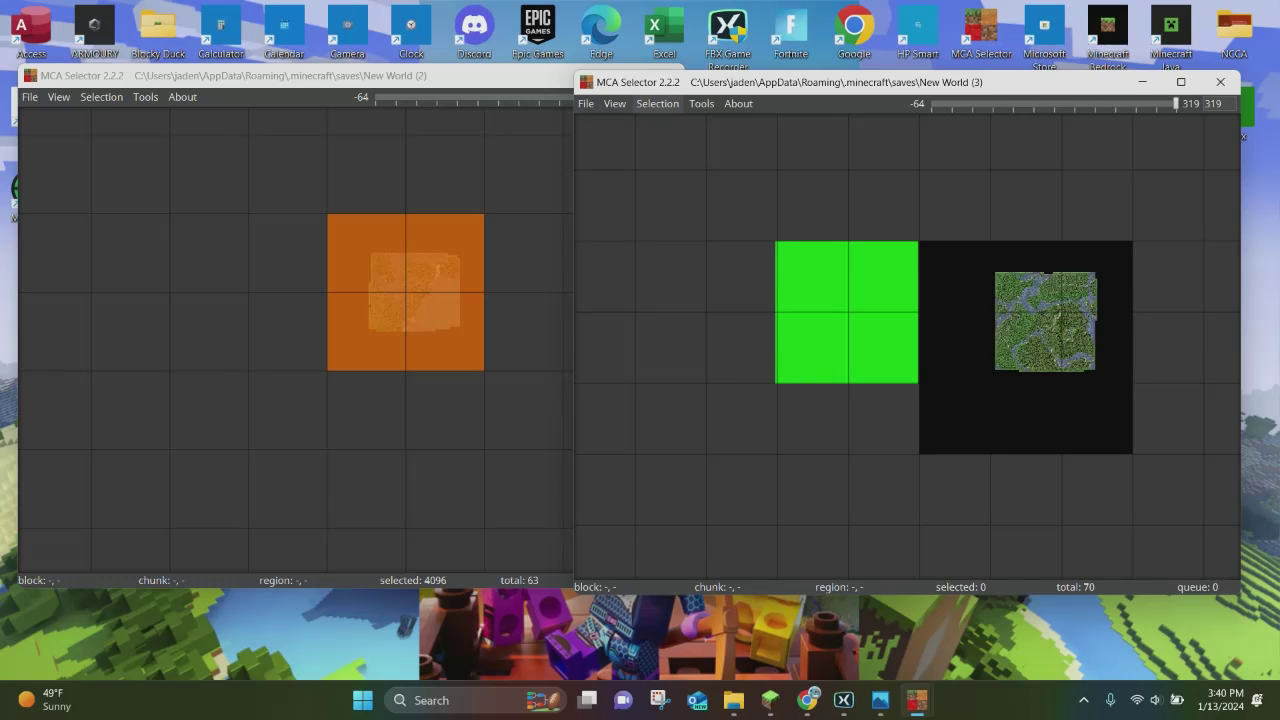
- Import the pasted chunks into New World (3) at offset -97, 0 with existing chunks overwritten
click(657, 103)
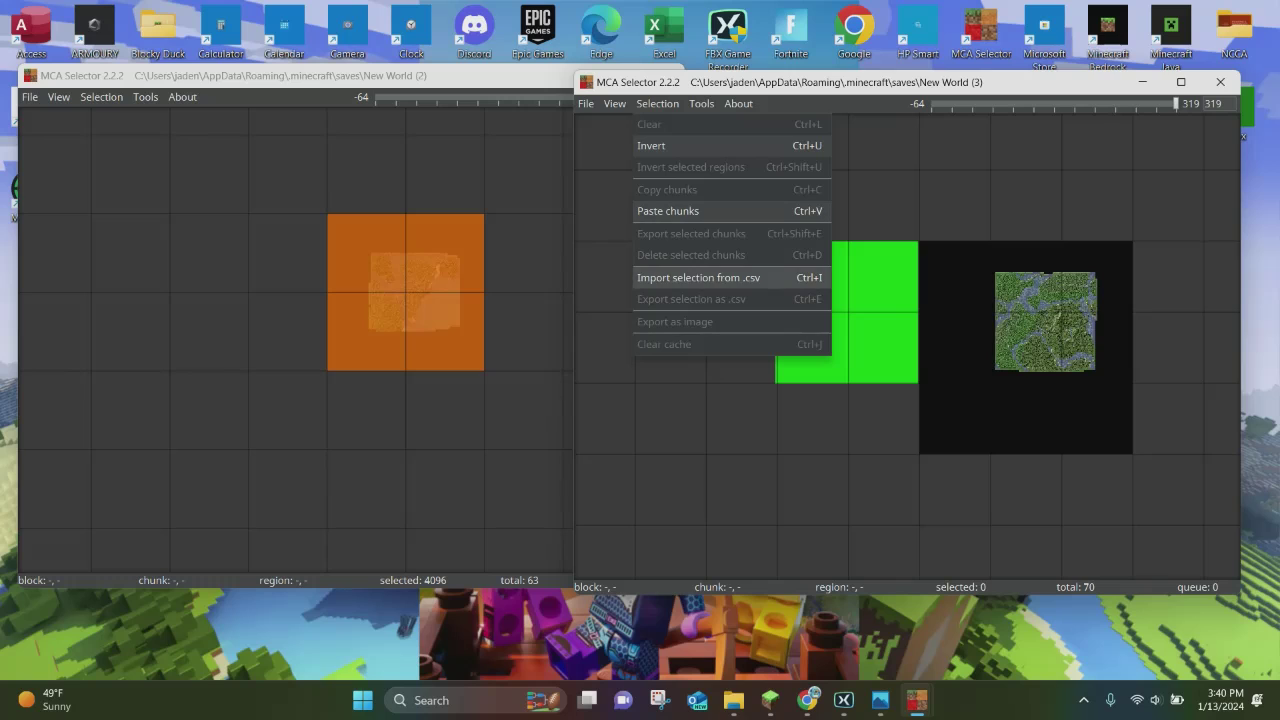
click(657, 103)
click(657, 103)
click(668, 211)
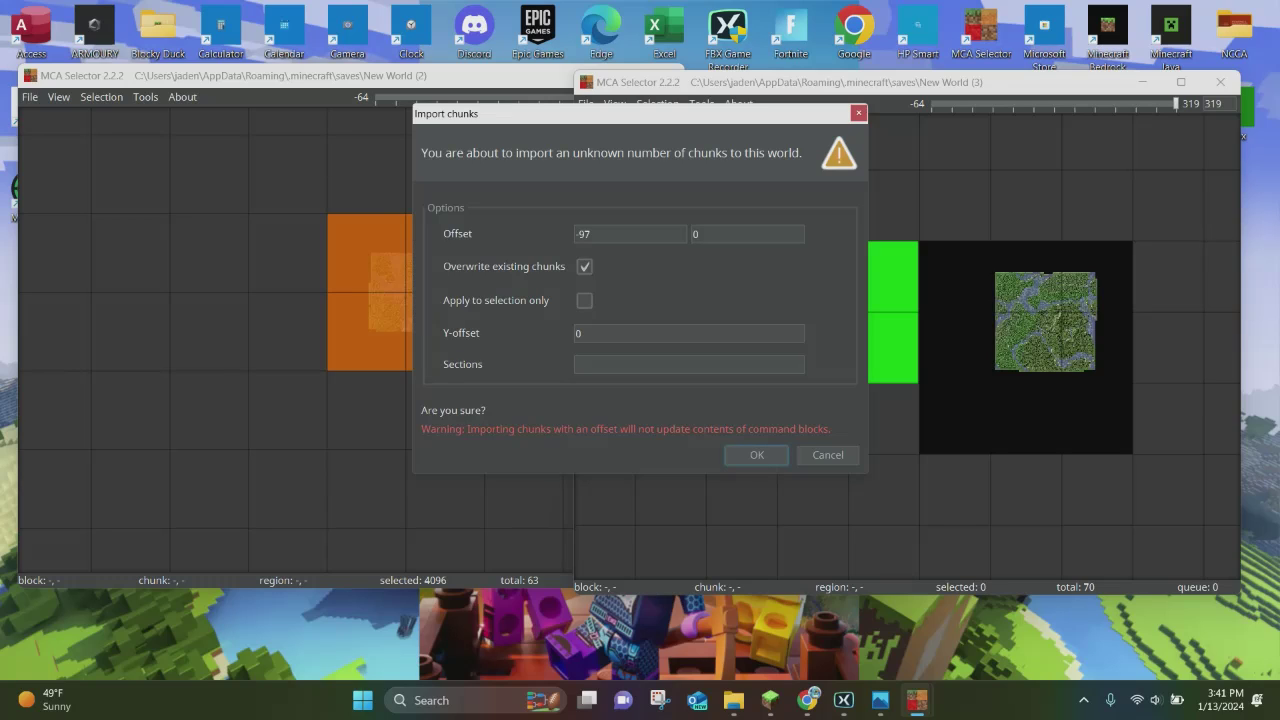
key(Return)
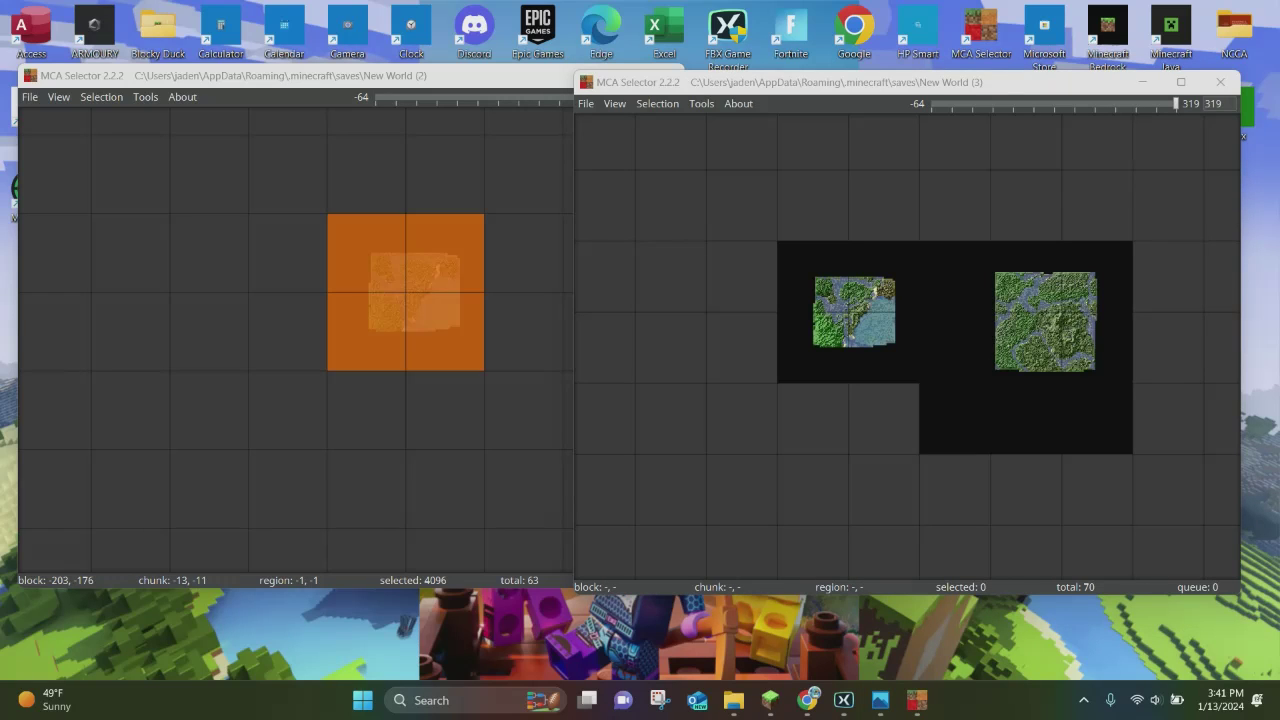
- Deselect all four regions in New World (2)
click(395, 260)
right_click(396, 257)
right_click(436, 257)
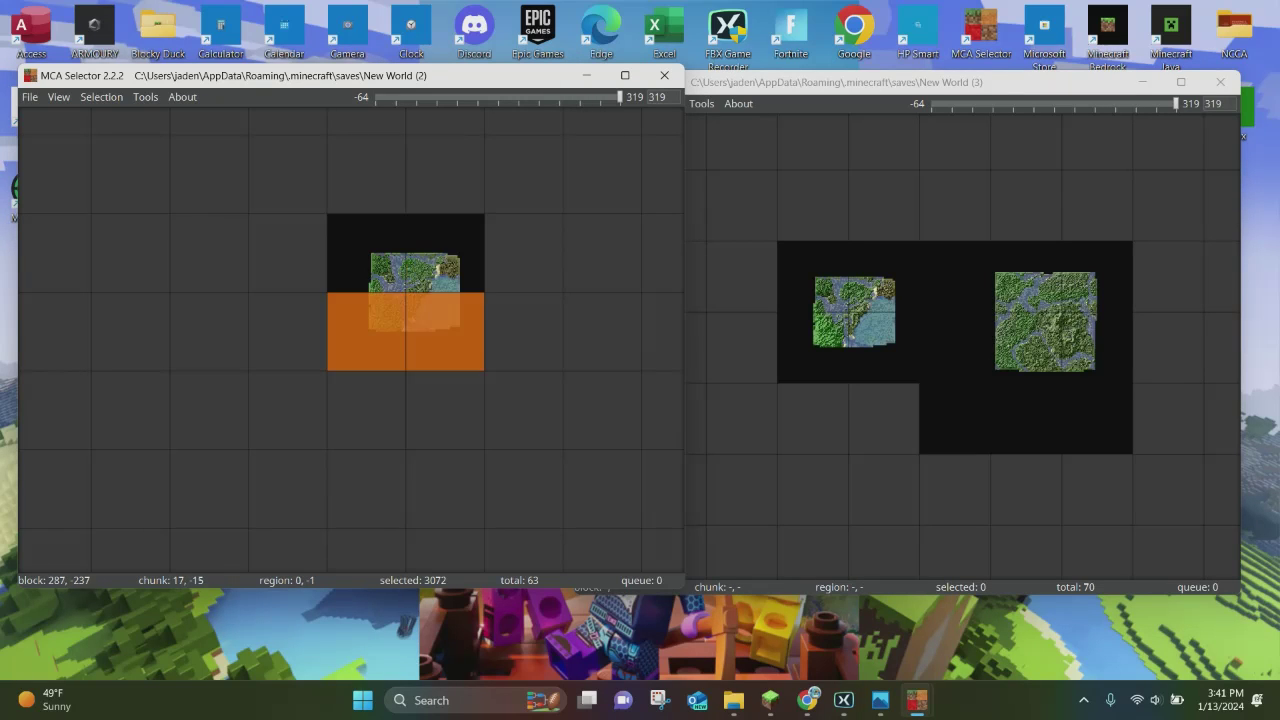
right_click(436, 325)
click(344, 324)
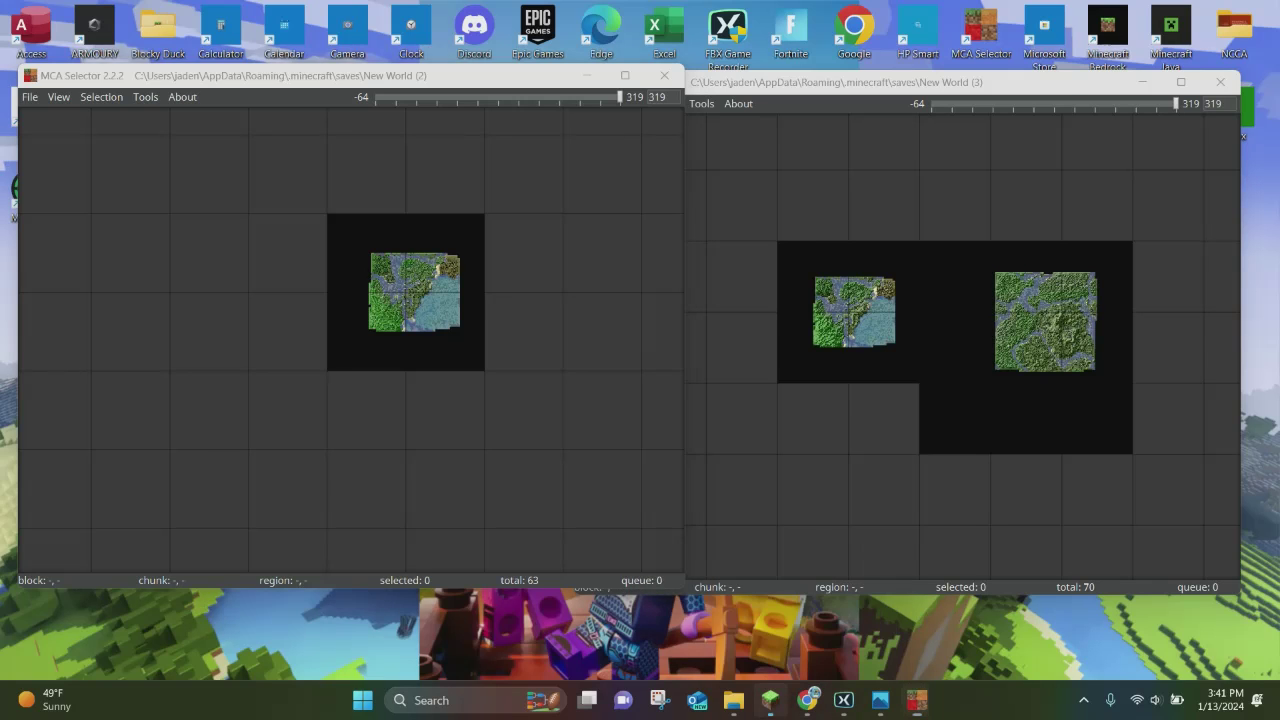
- Switch to Minecraft, load the singleplayer world New World (2) and look over its terrain
click(770, 700)
click(640, 331)
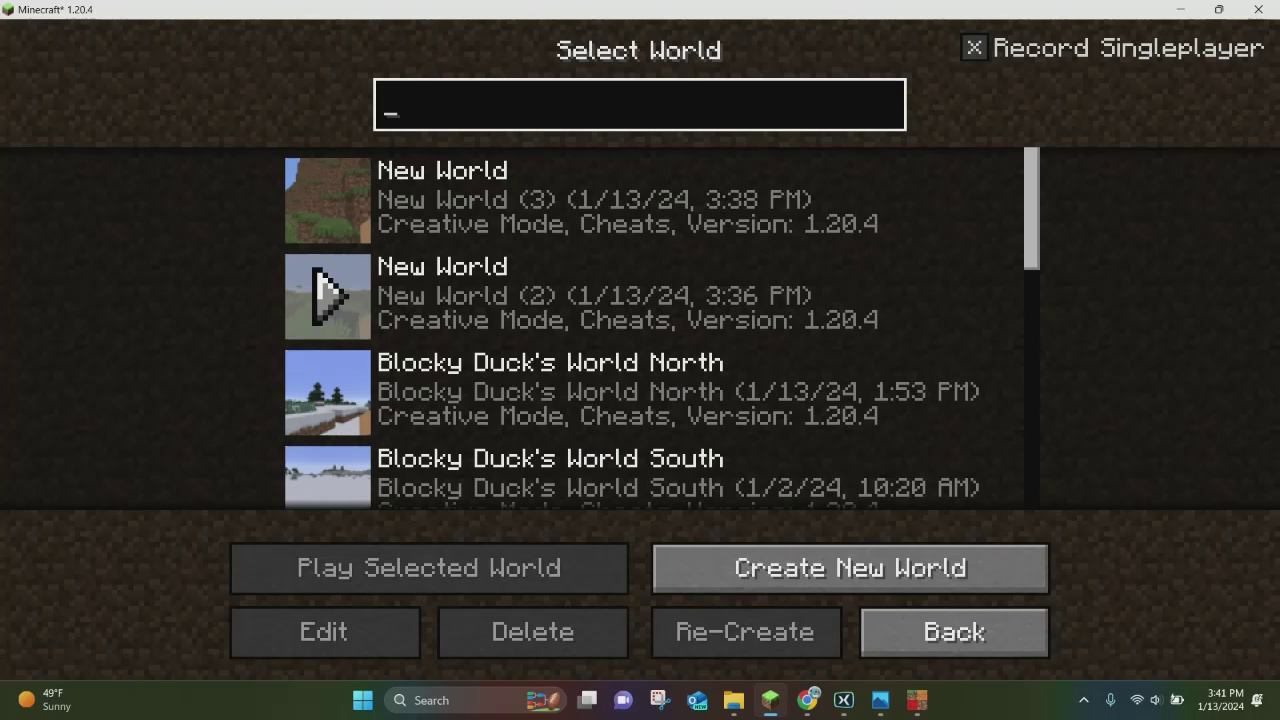
click(429, 568)
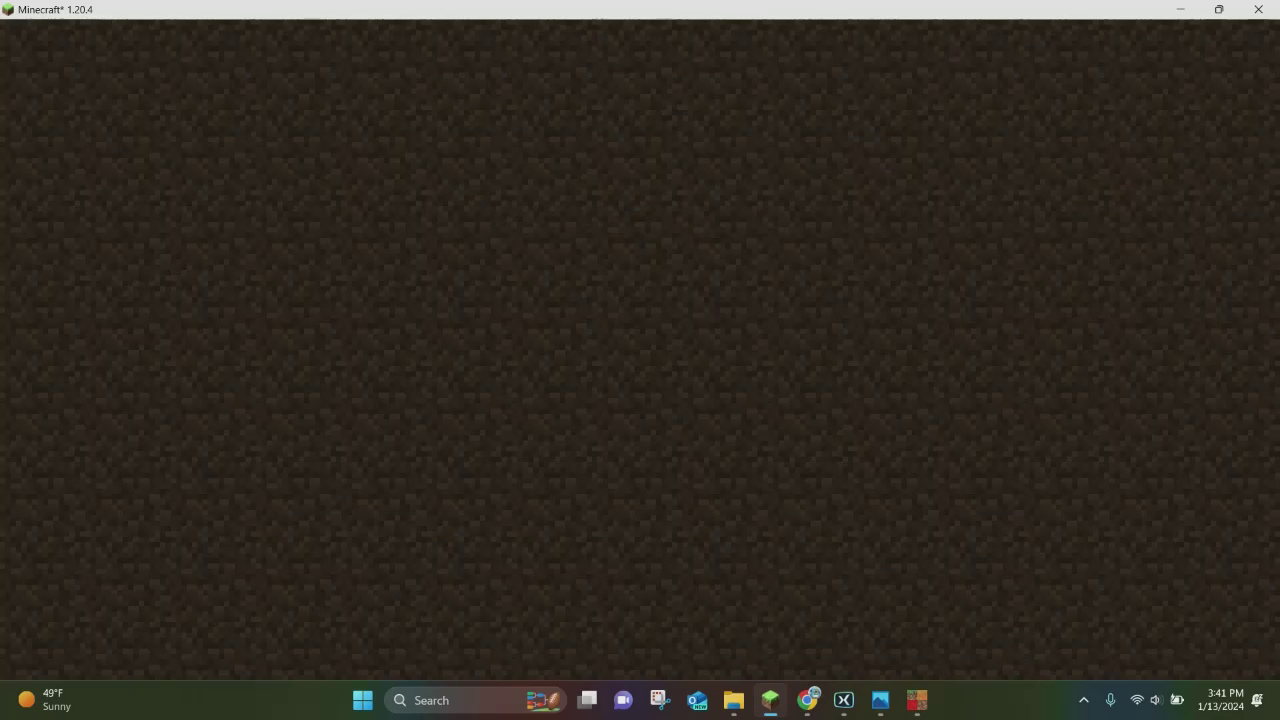
key(F5)
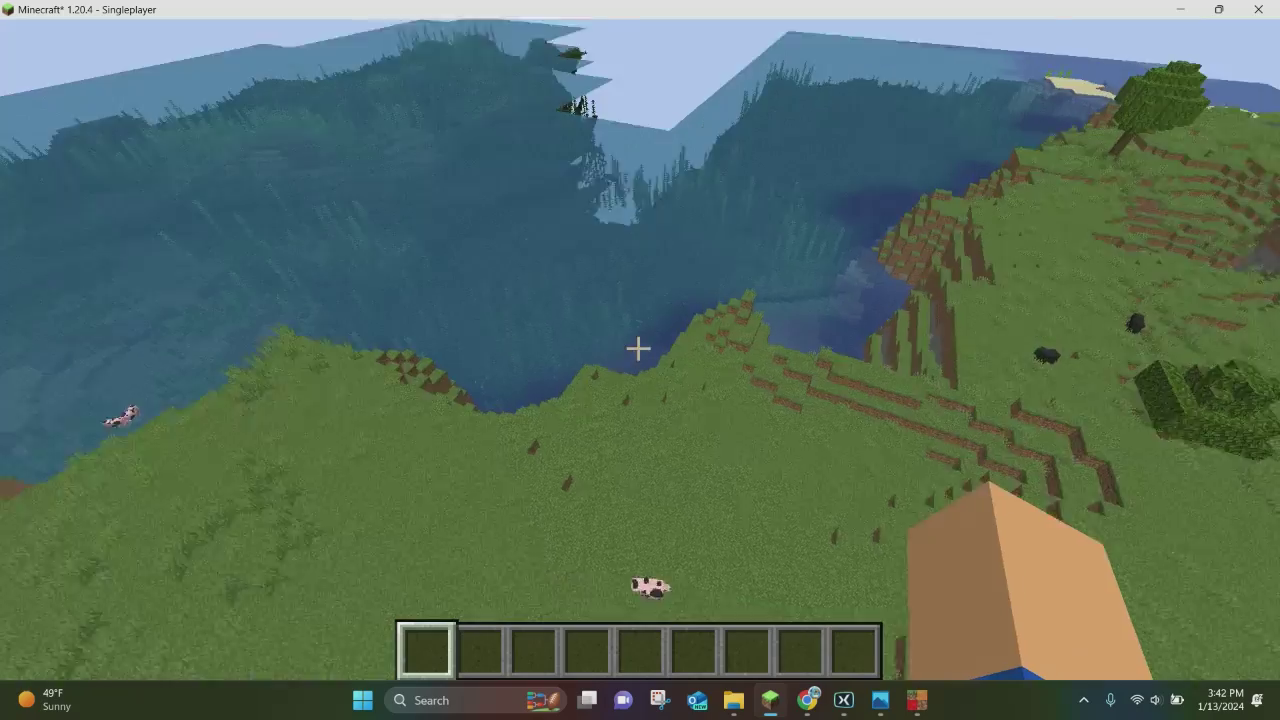
key(w)
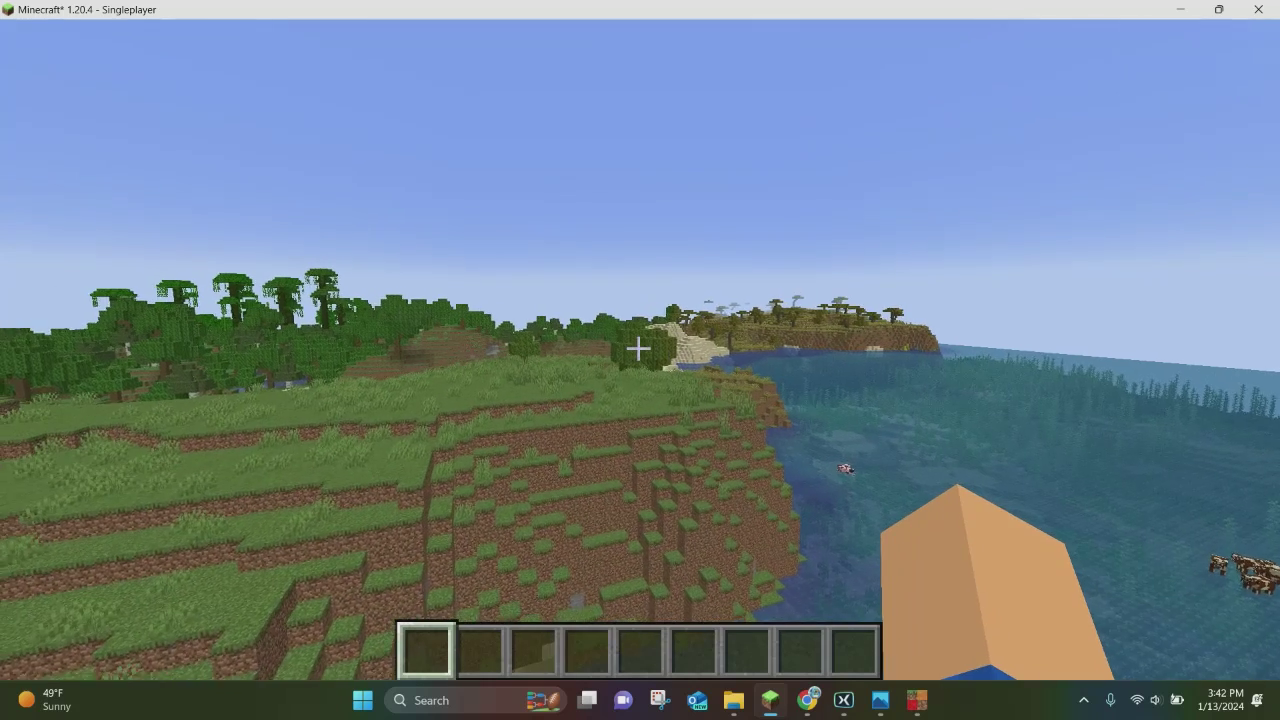
- Save and quit New World (2), and load the singleplayer world New World (3)
key(Escape)
click(640, 488)
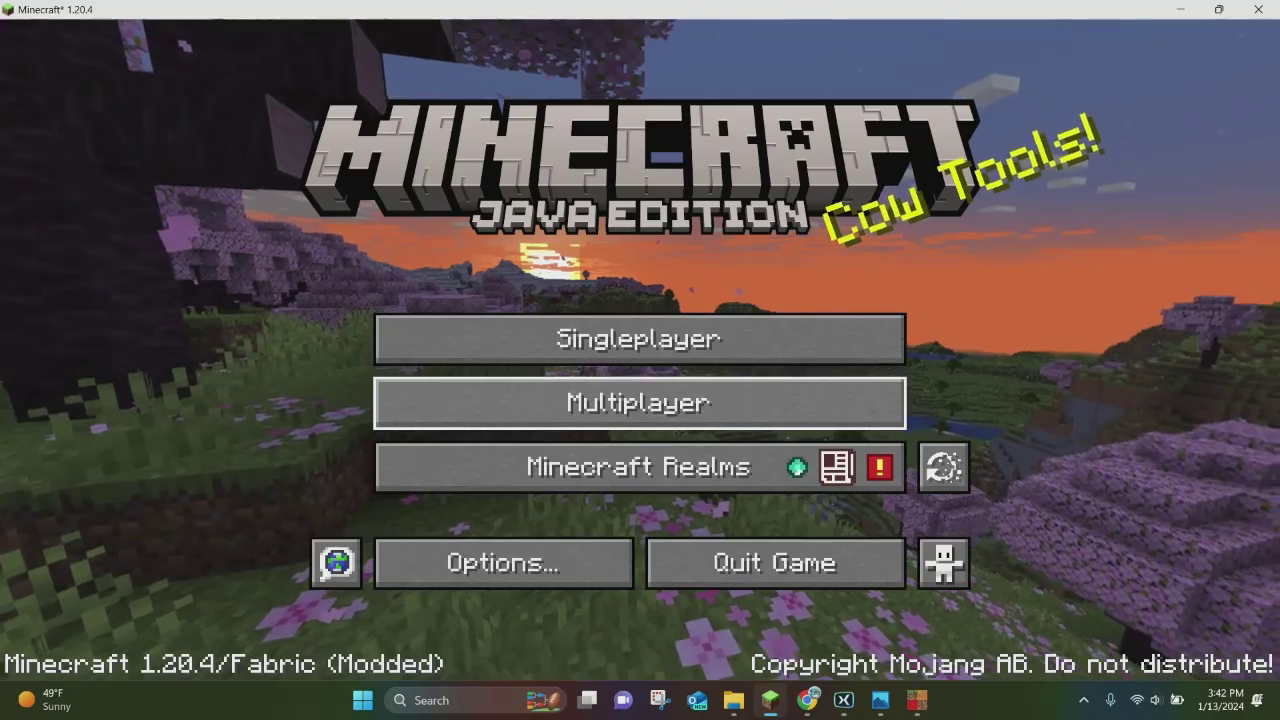
click(640, 339)
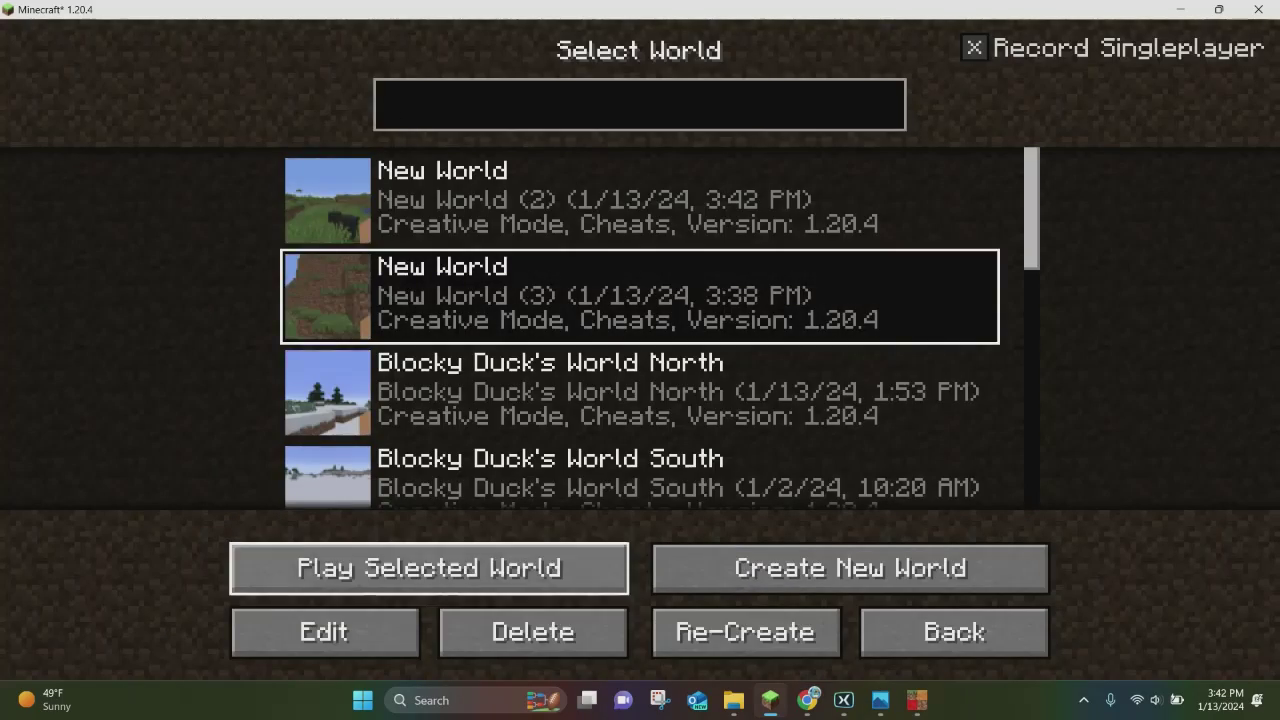
click(429, 568)
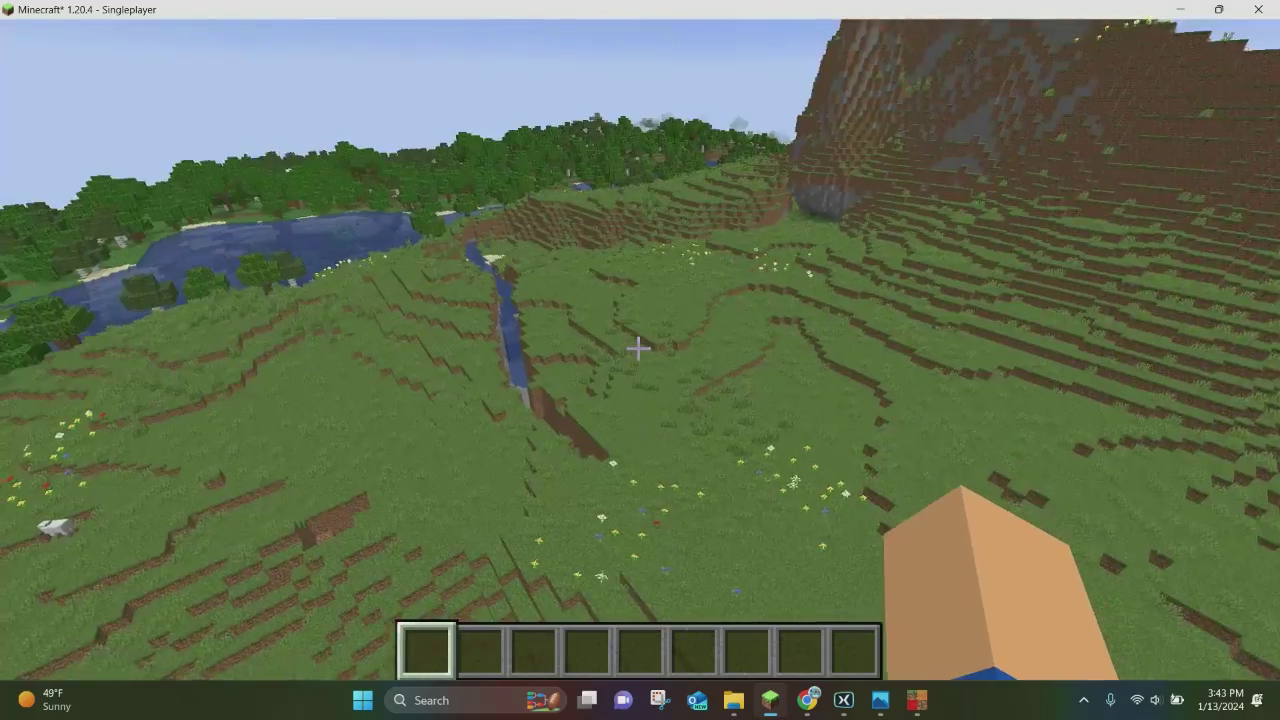
- Show the debug coordinates, head west, and pause to check the New World (3) map in MCA Selector
key(F3)
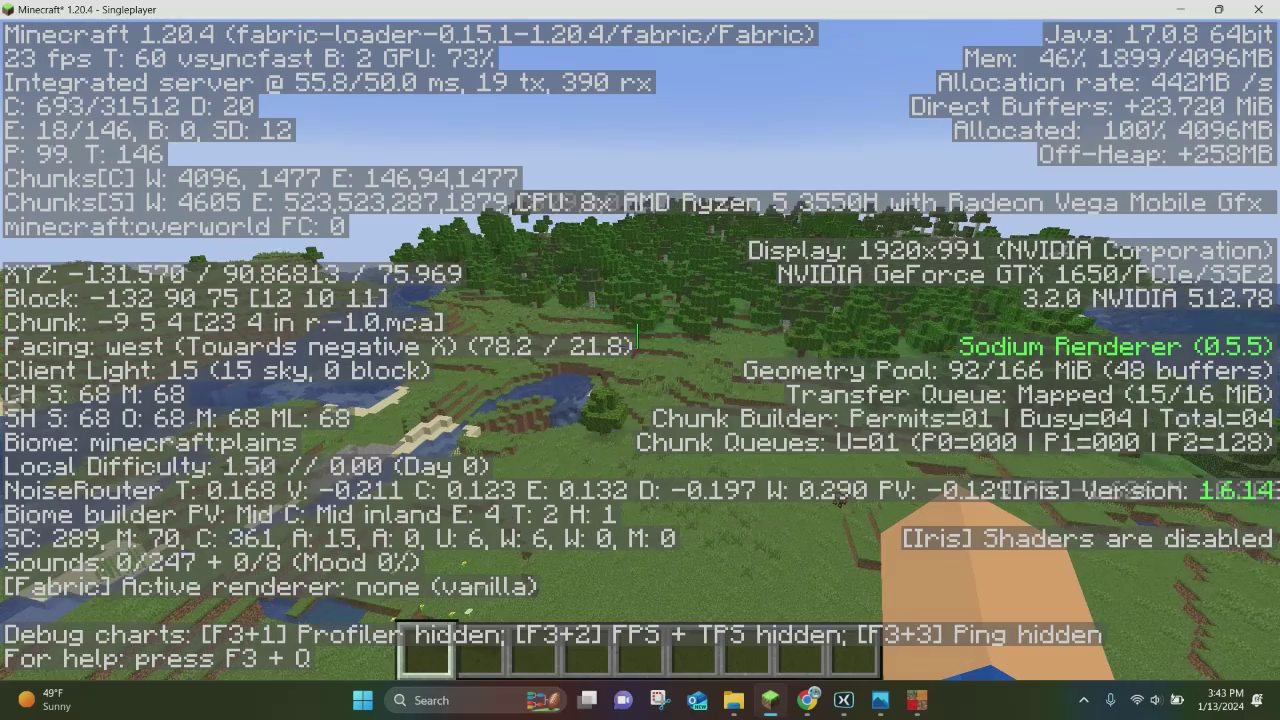
key(w)
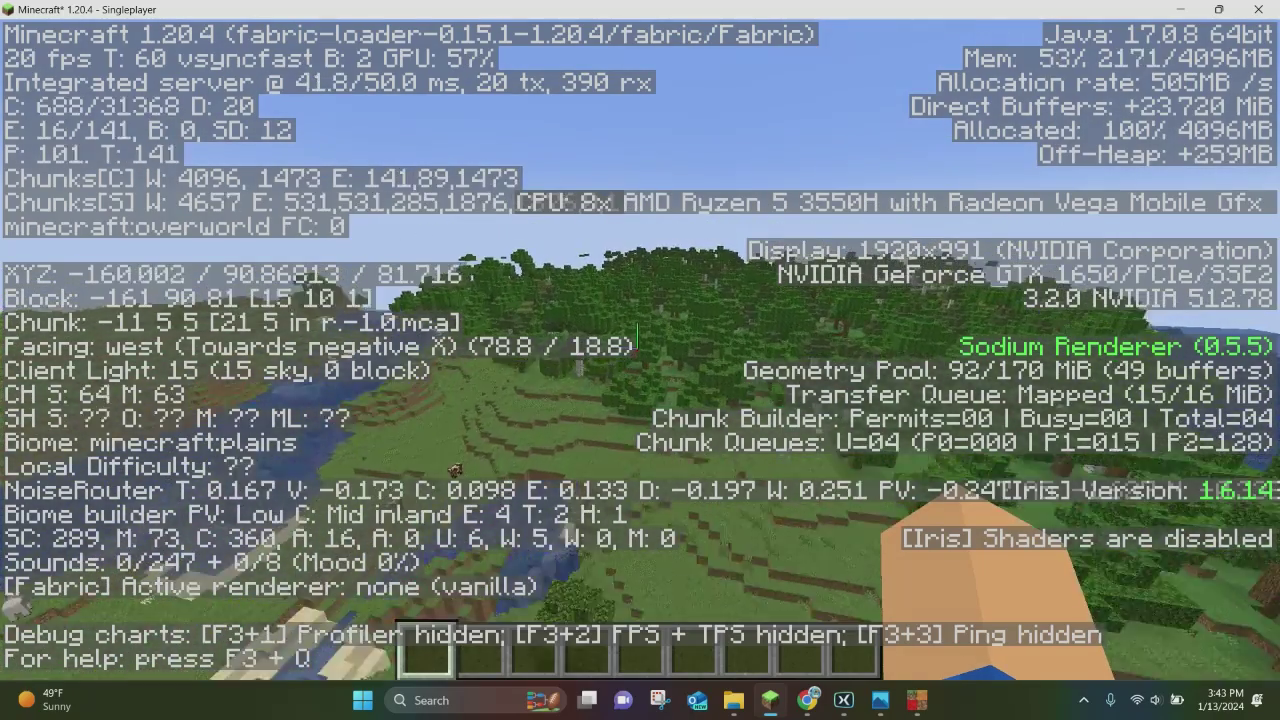
key(Escape)
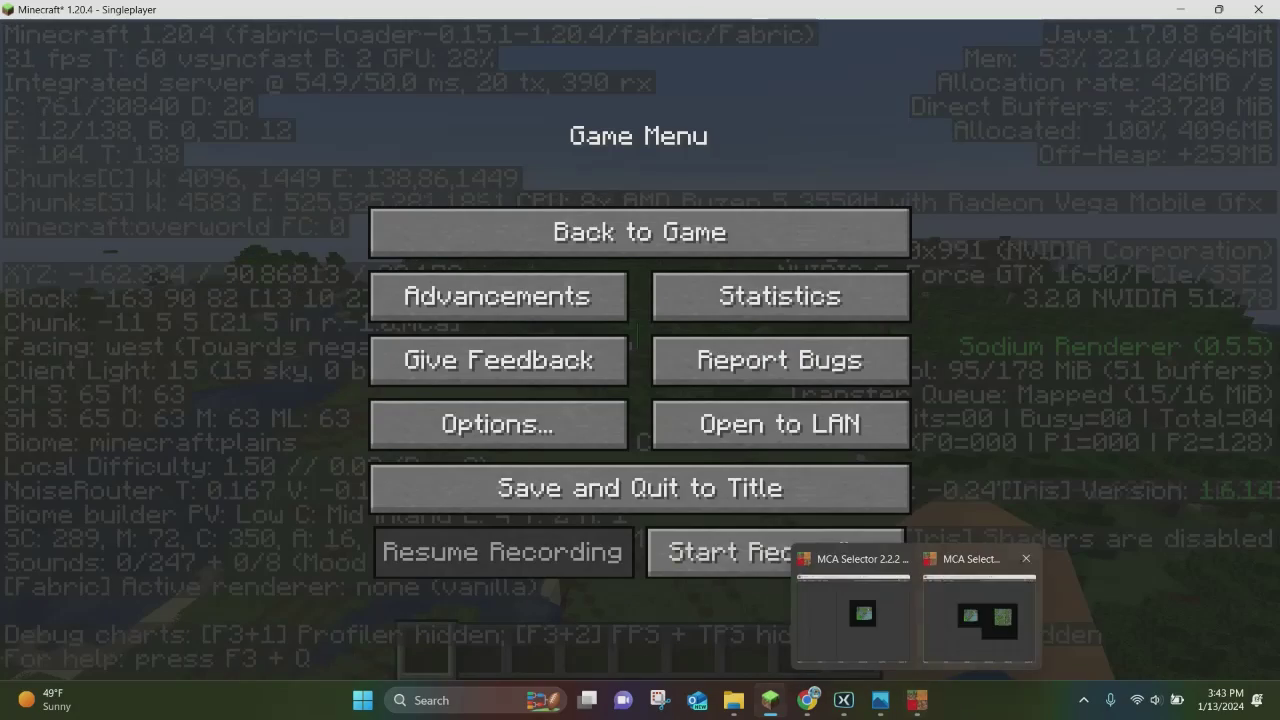
click(978, 615)
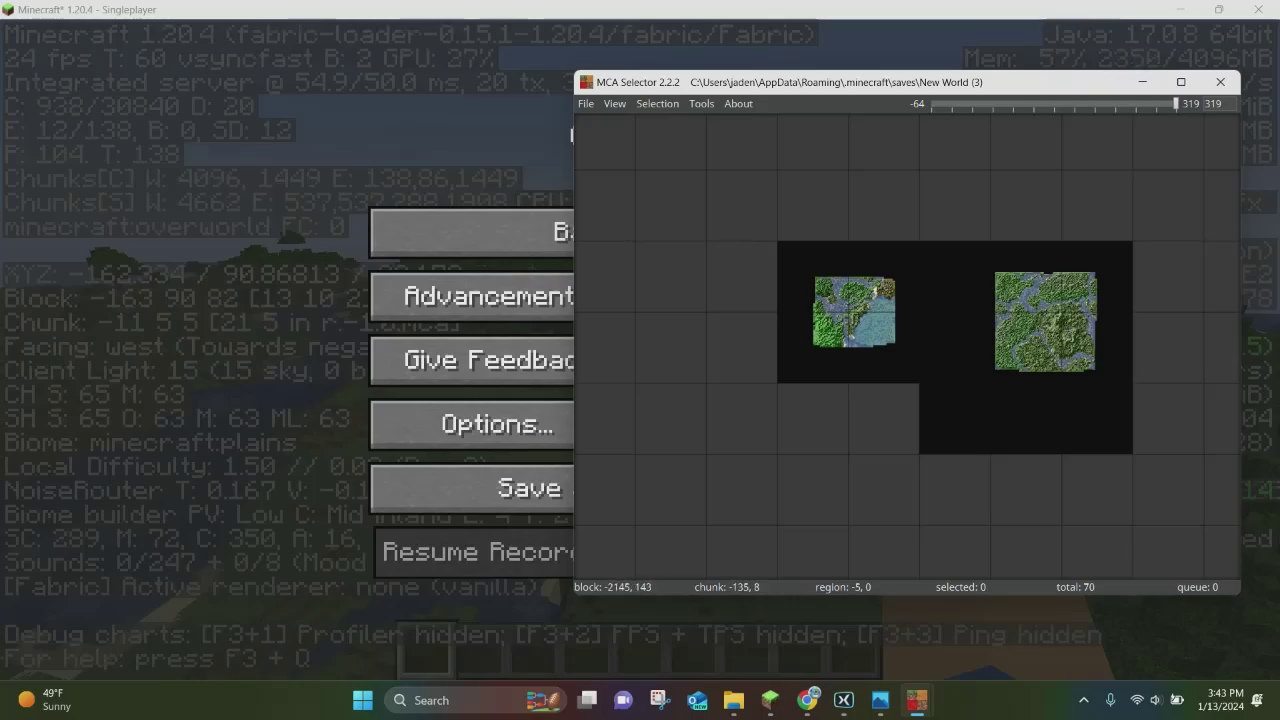
- Return to Minecraft and fly west to the imported chunks at about X -1428, Z 0
click(490, 233)
key(w)
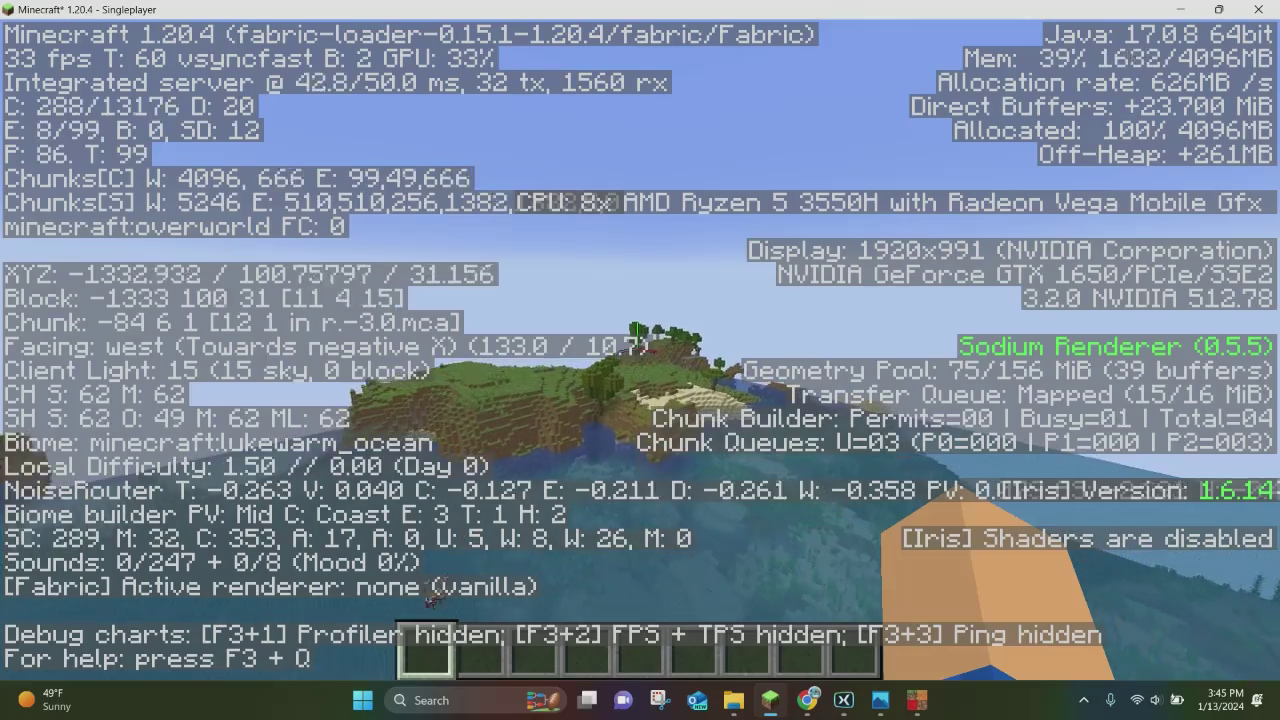
key(w)
key(w)
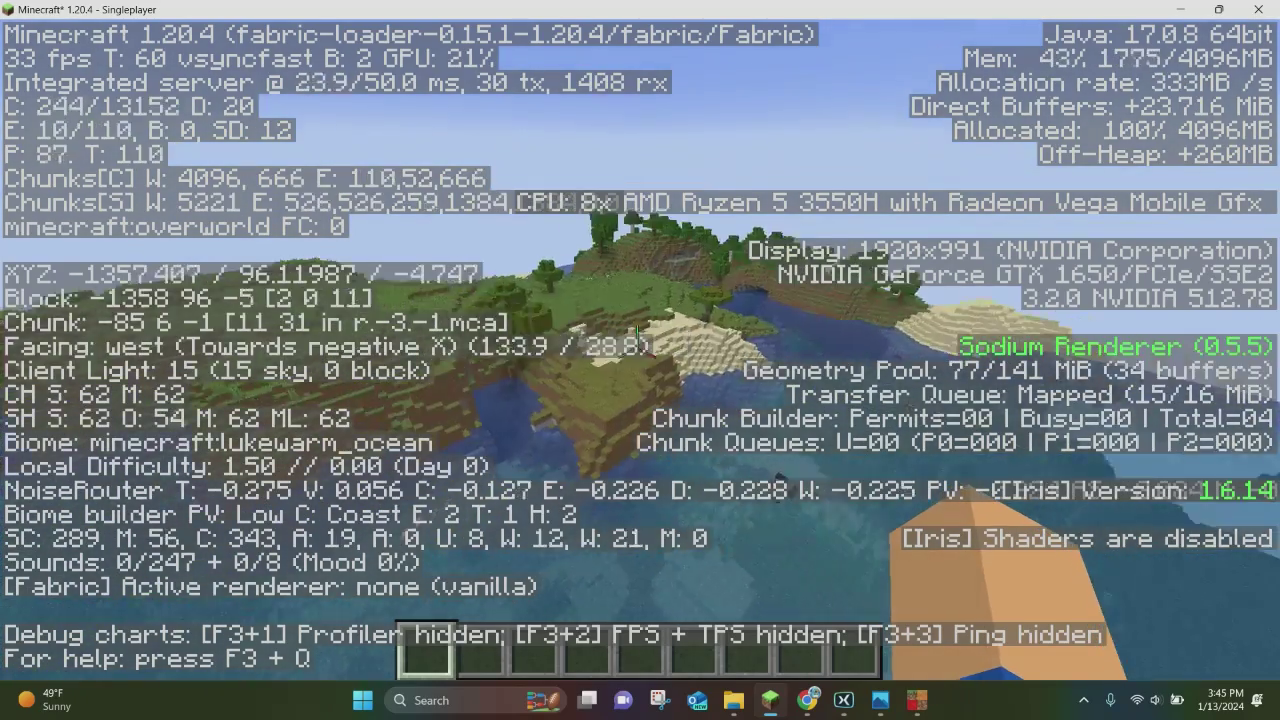
key(w)
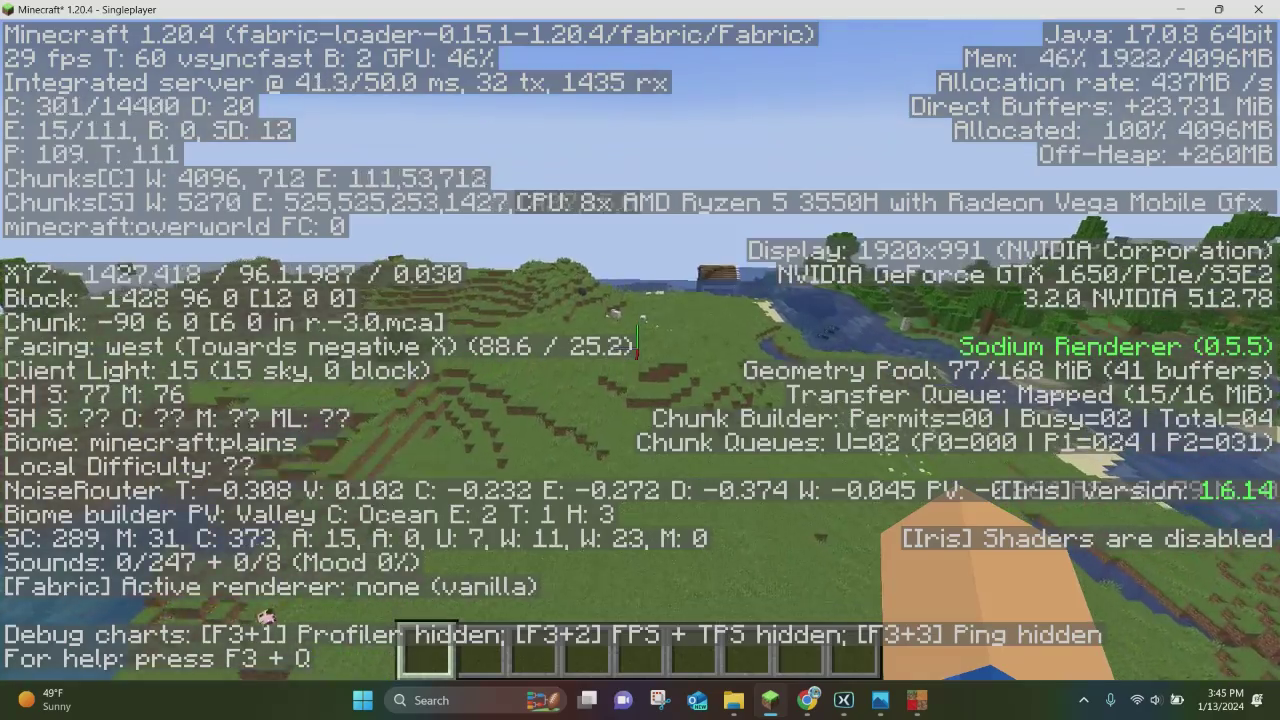
- Hide the debug overlay and explore the imported plains, shoreline and wooden structure in the water to verify the merge
key(F3)
key(w)
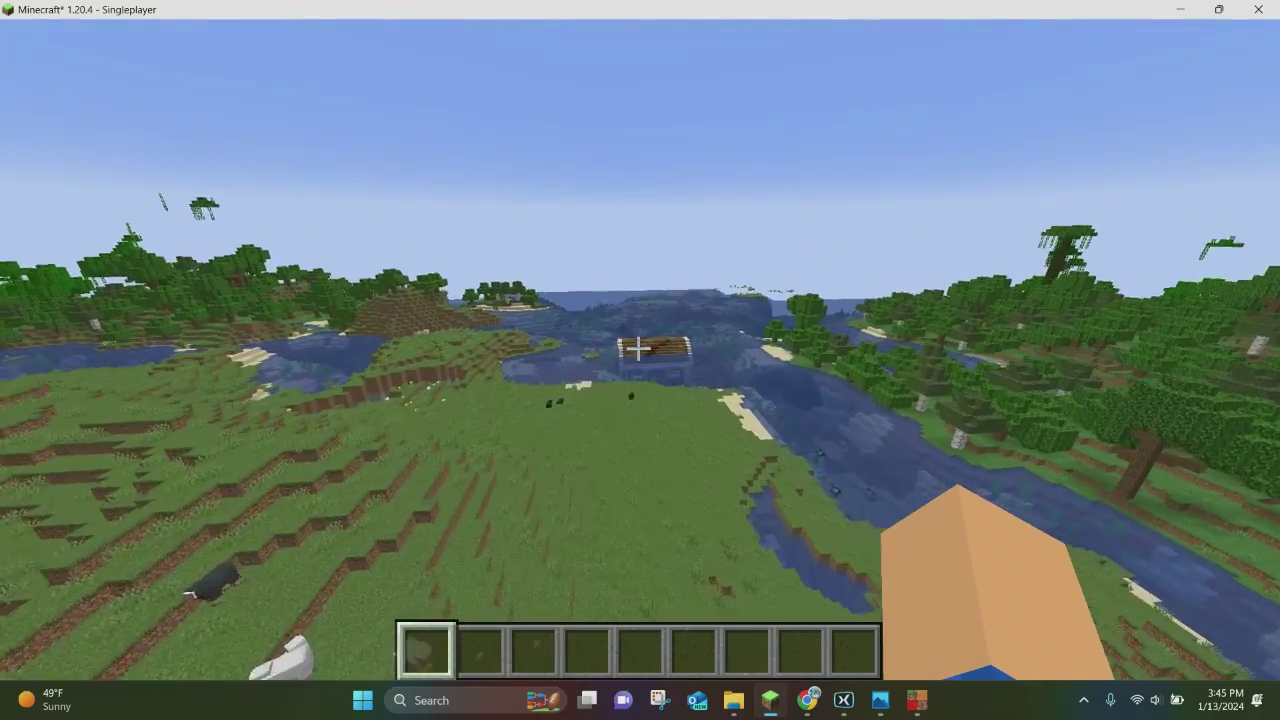
key(w)
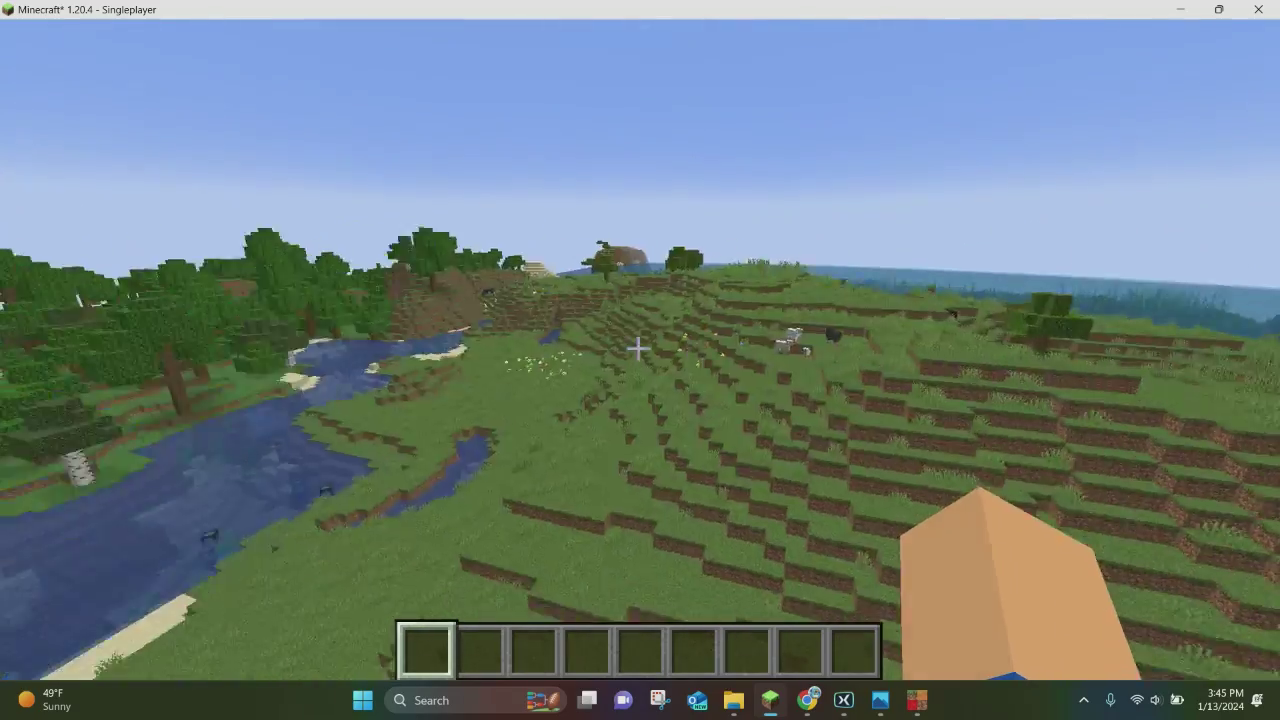
key(w)
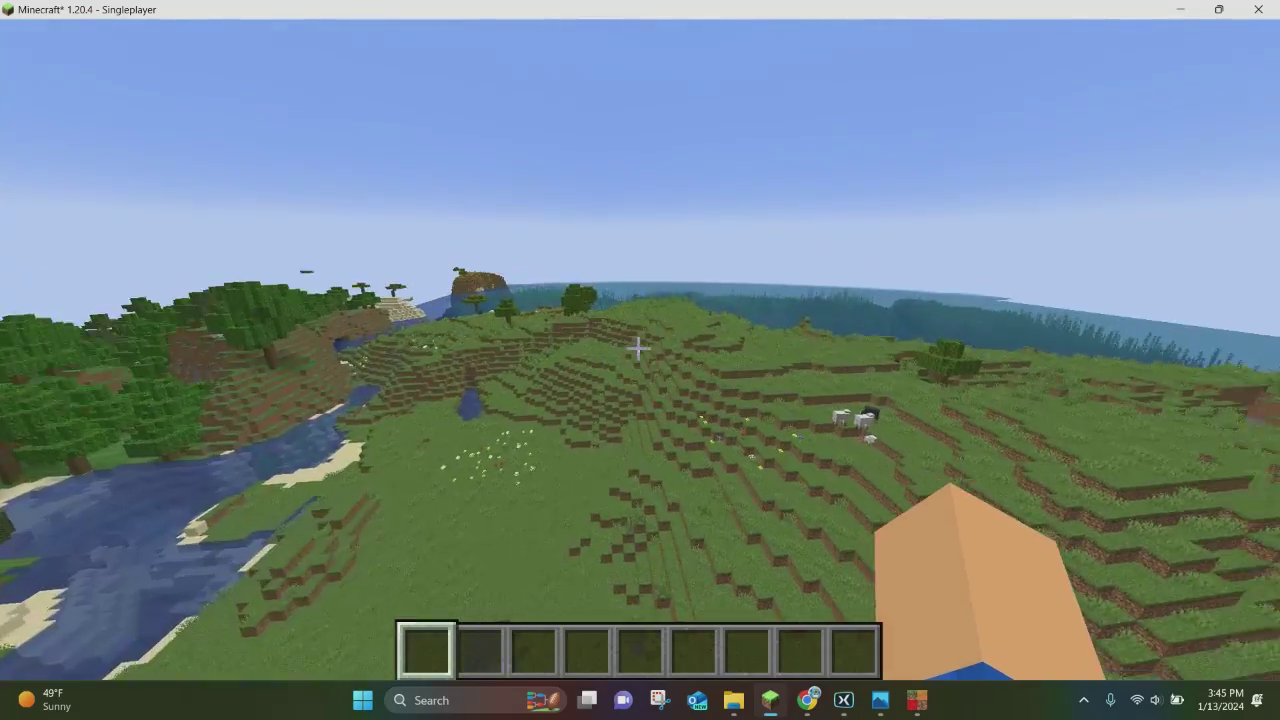
key(w)
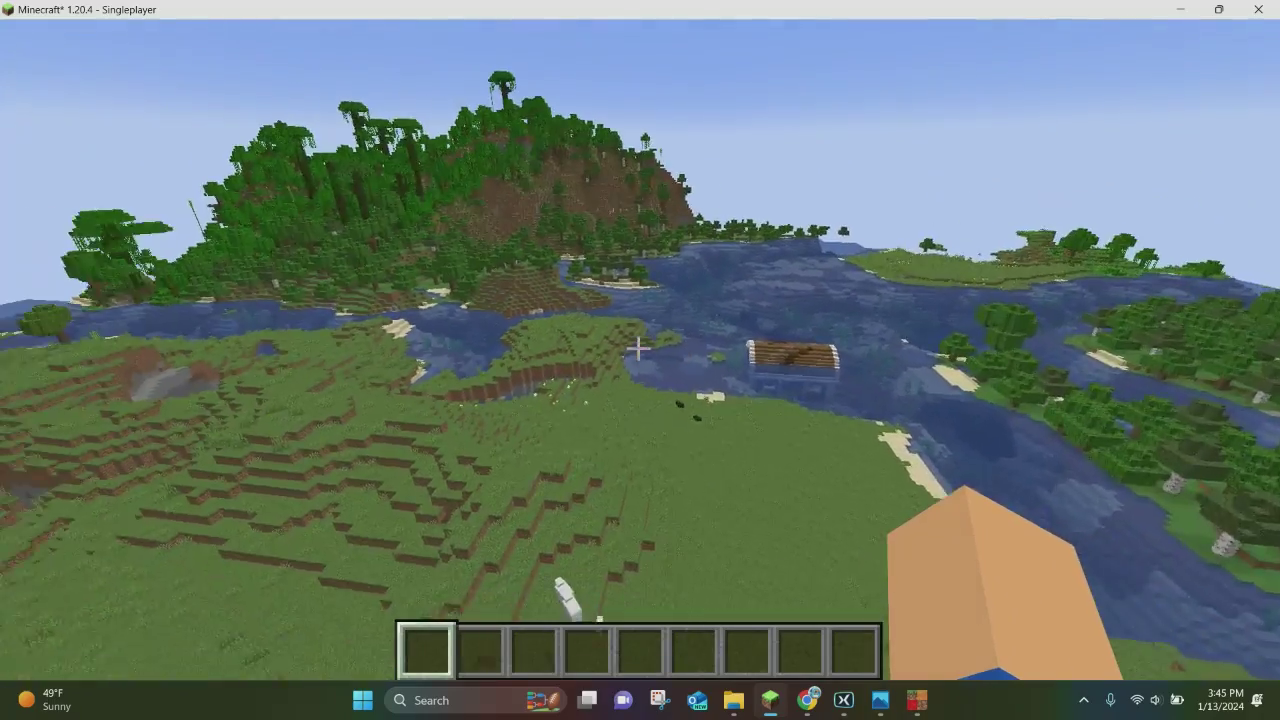
key(w)
key(shift)
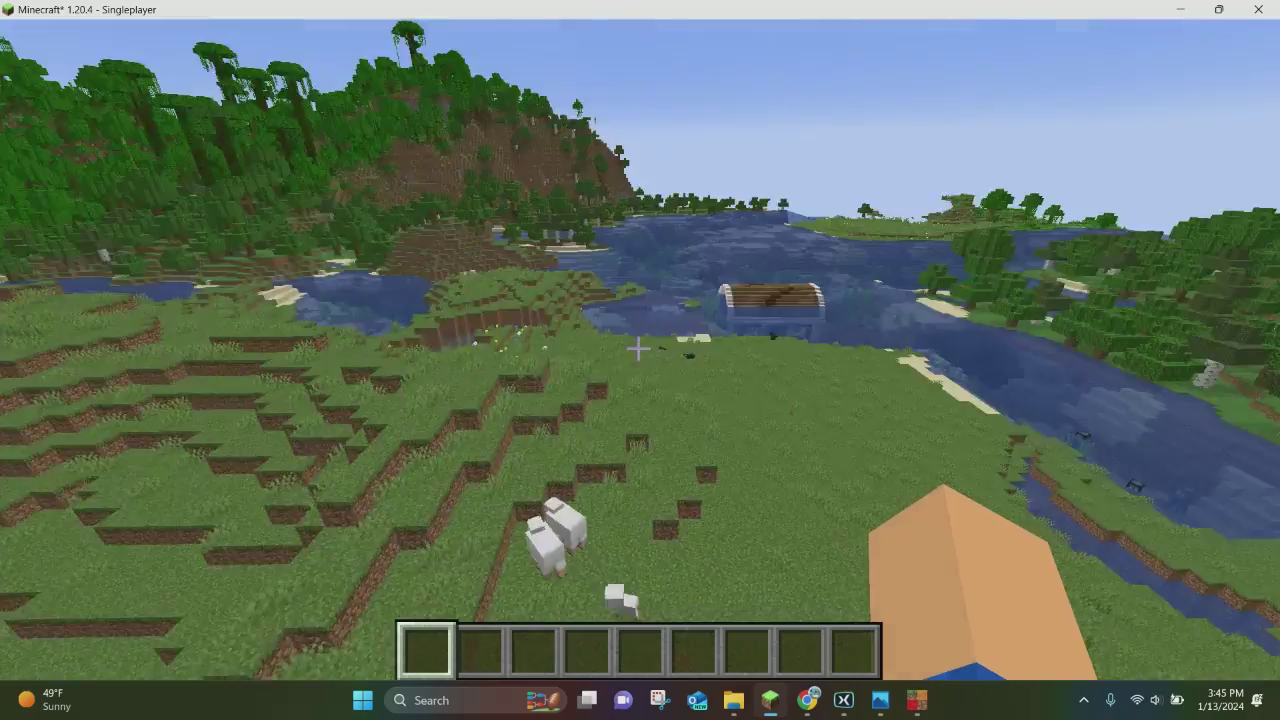
key(w)
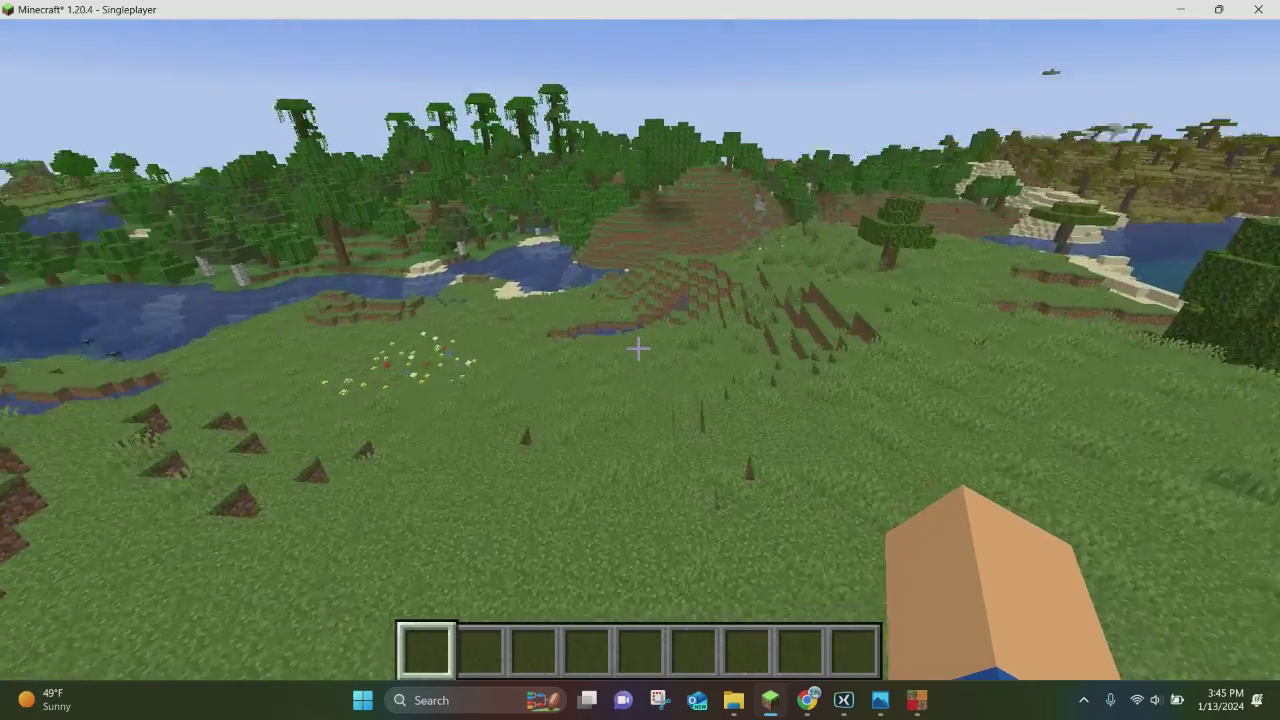
key(Escape)
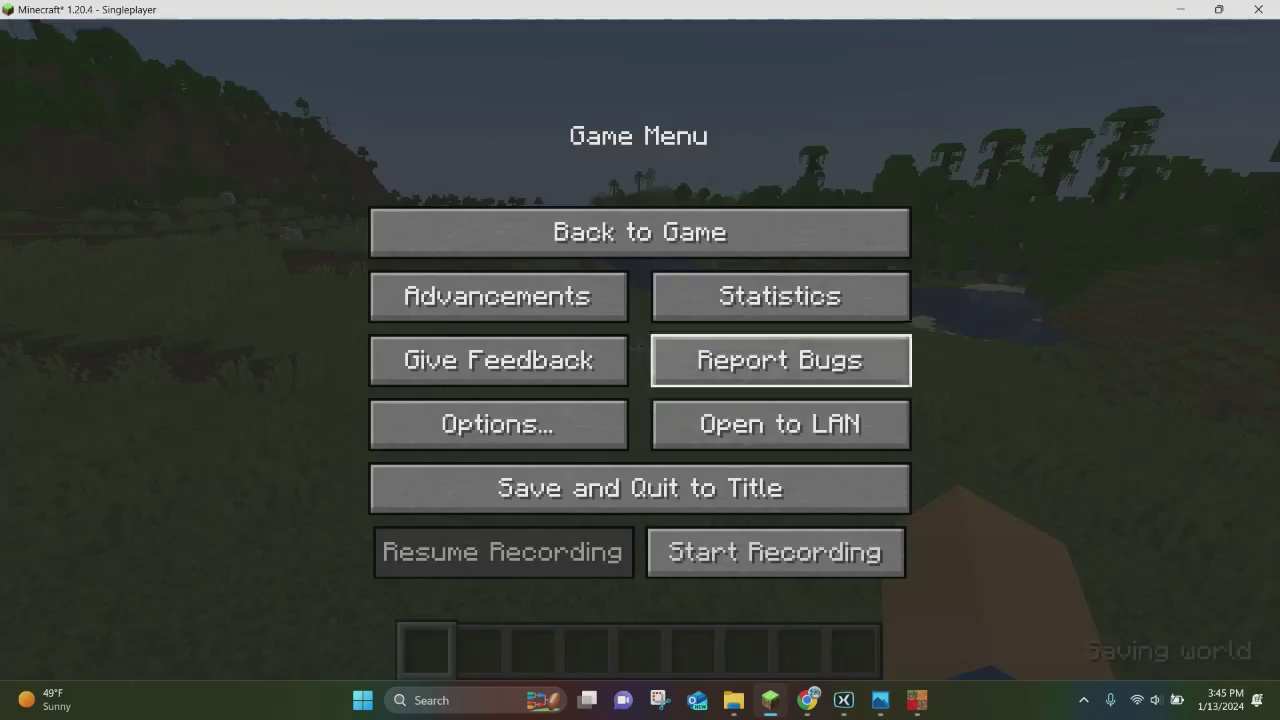
key(Escape)
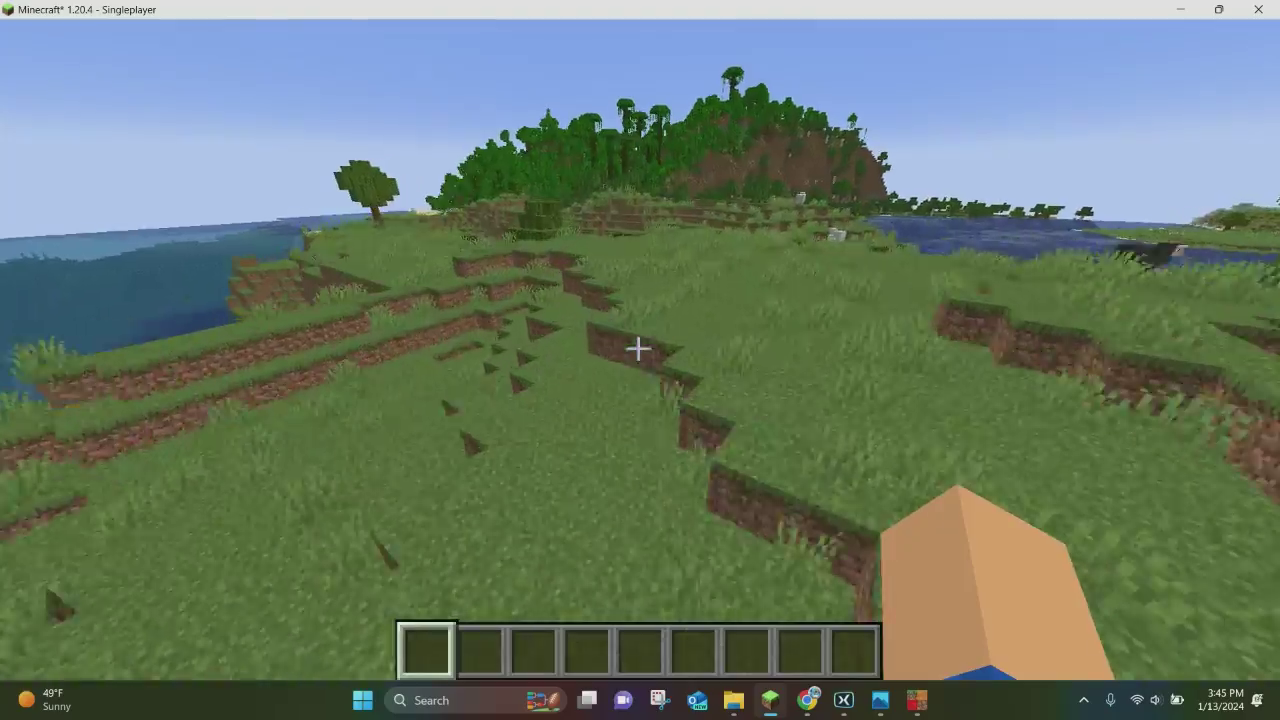
key(w)
key(space)
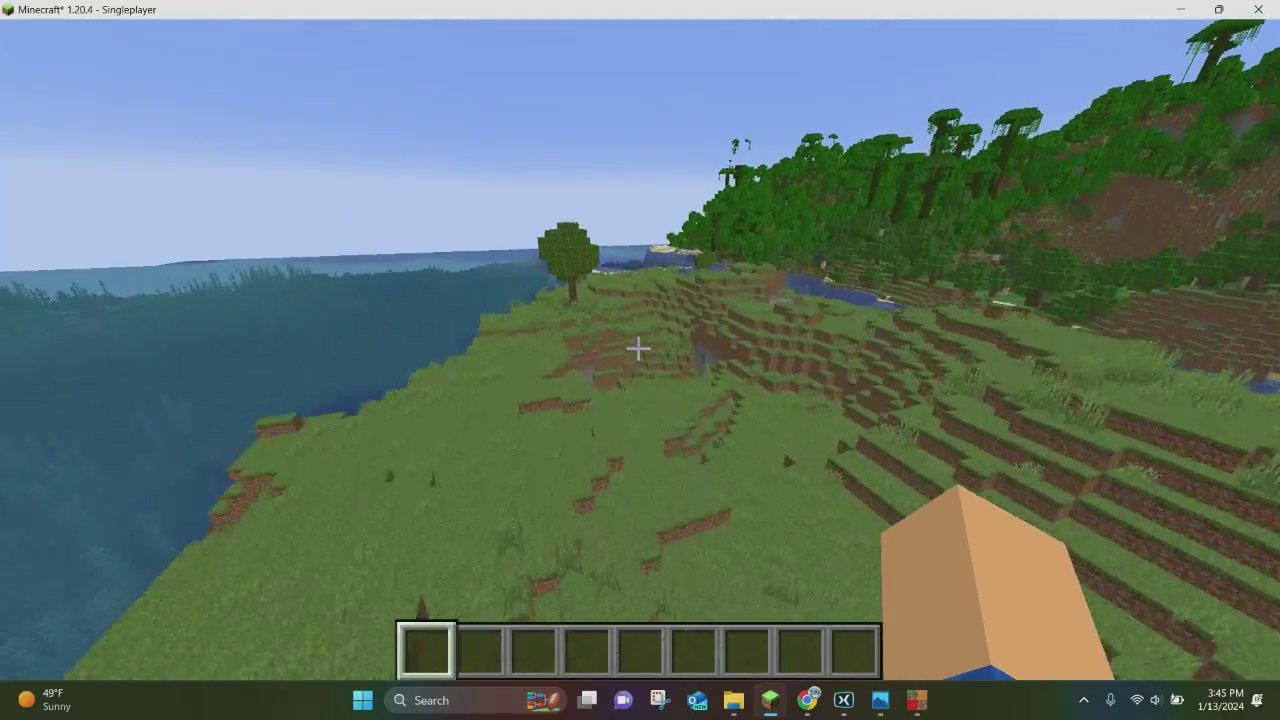
key(w)
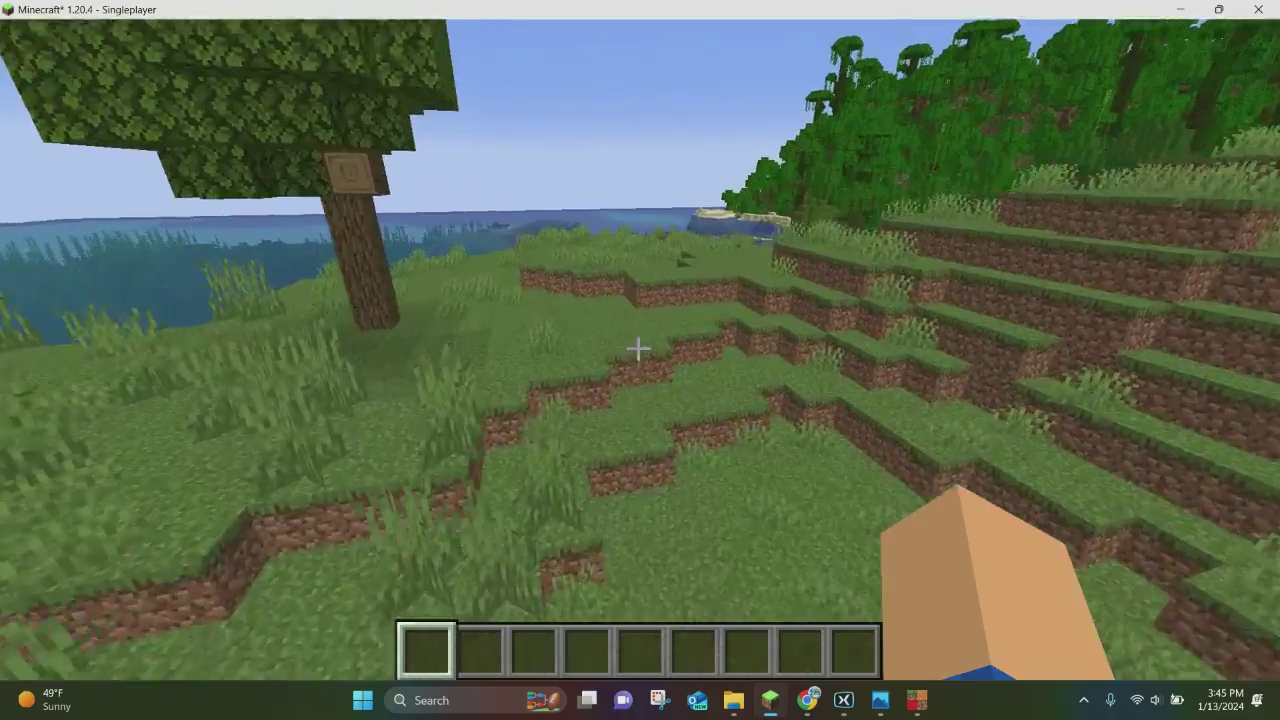
key(w)
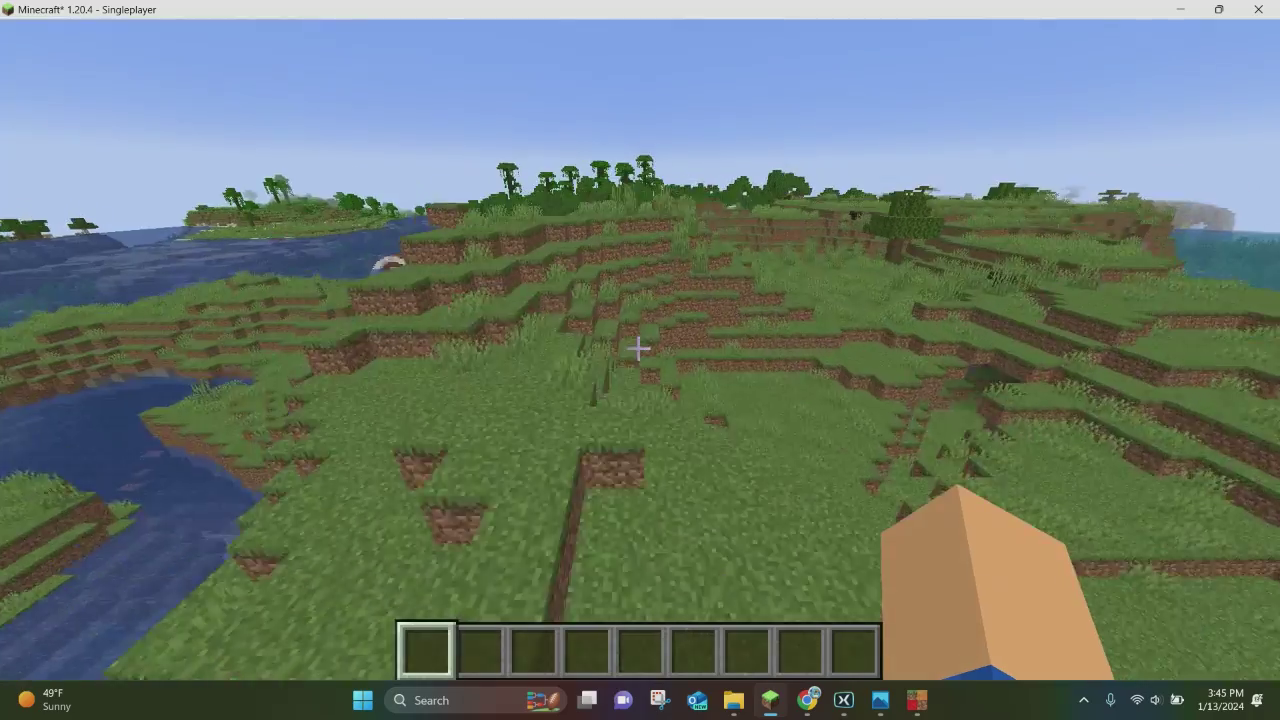
key(w)
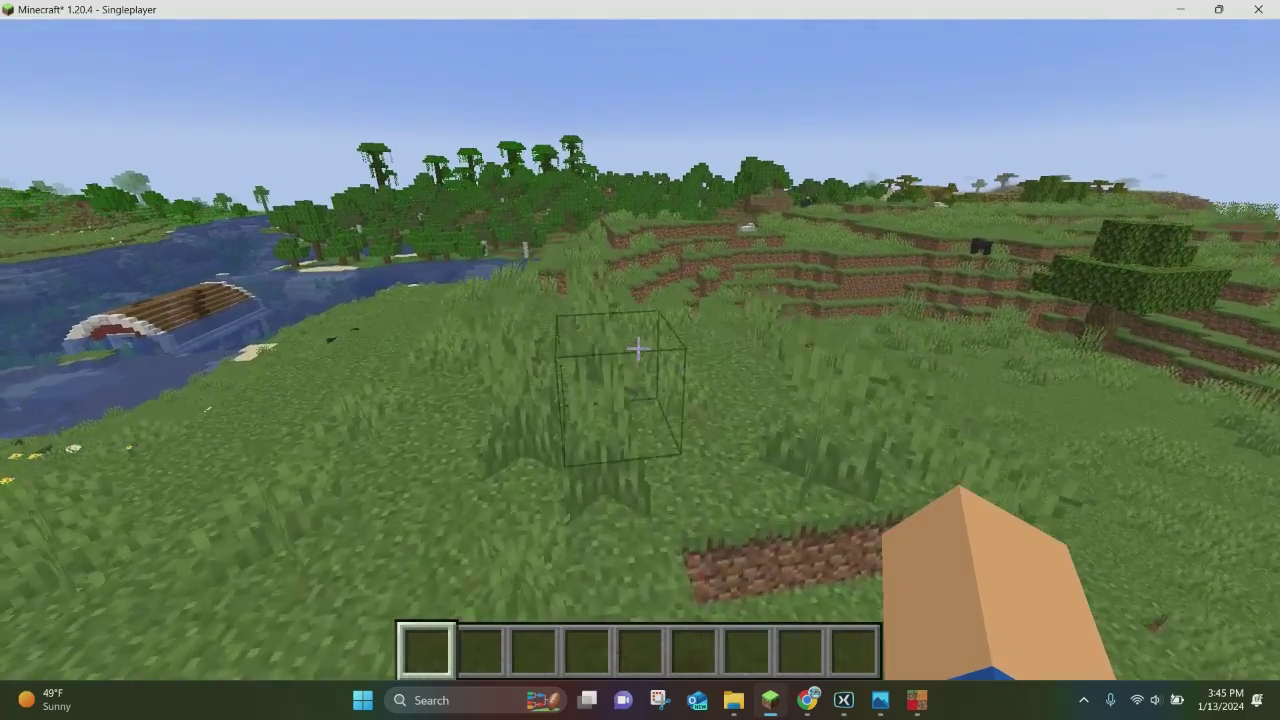
key(w)
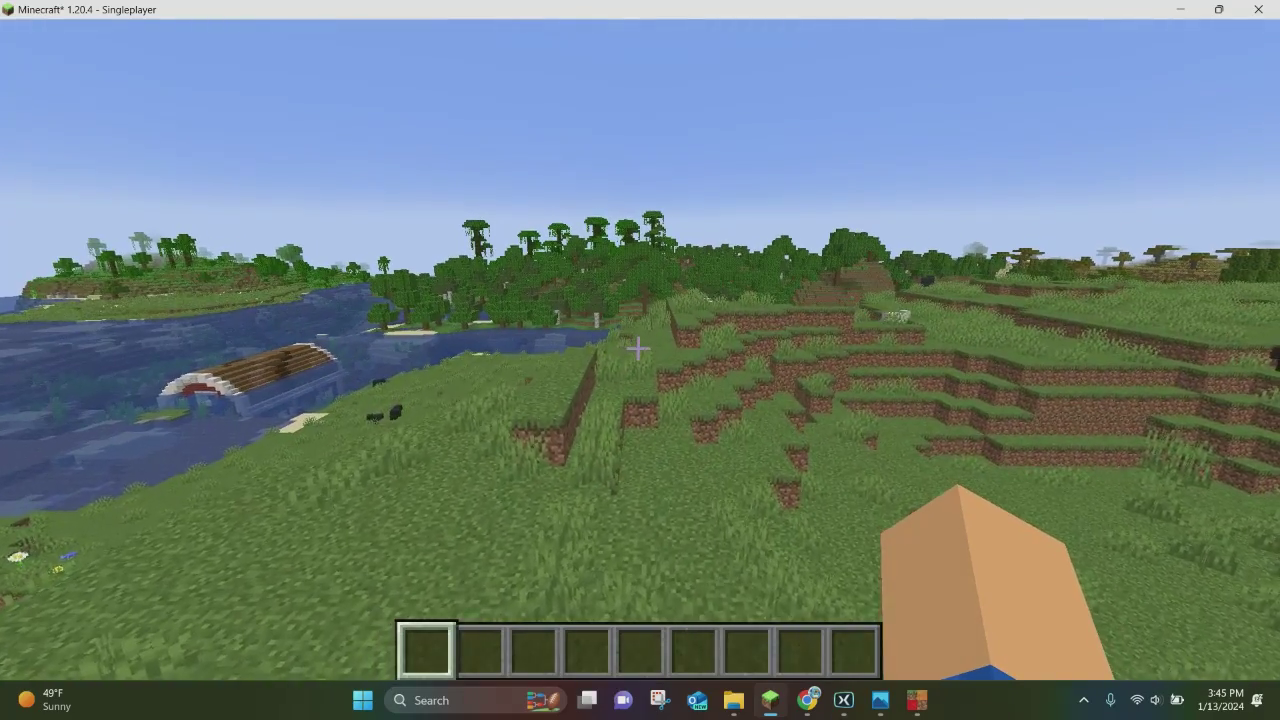